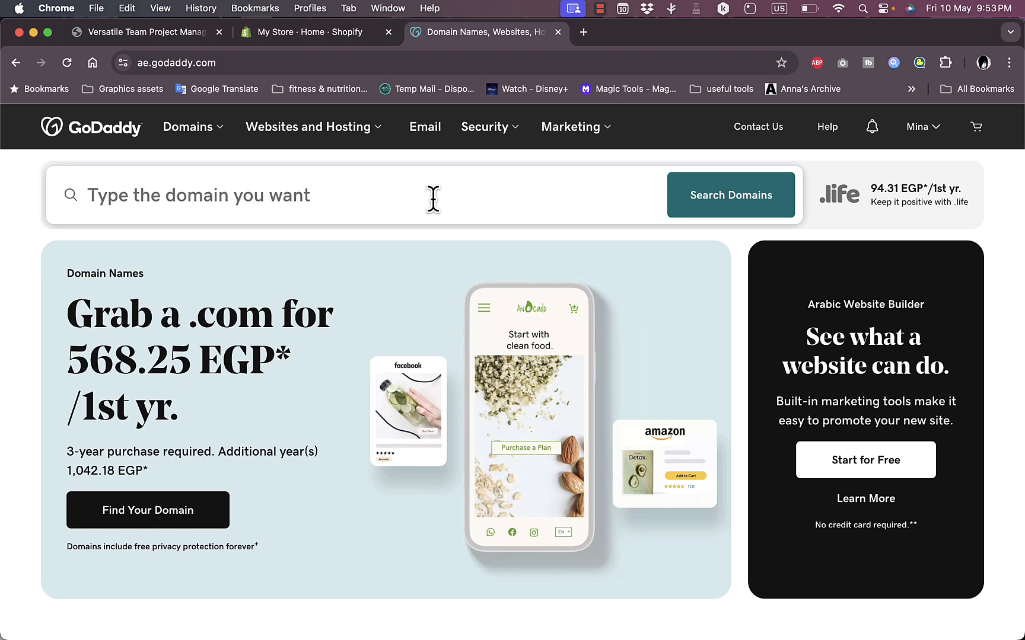
Switch to the Shopify admin and open the form for connecting an existing domain in the store's domain settings
{"action": "left_click", "coordinate": [303, 32]}
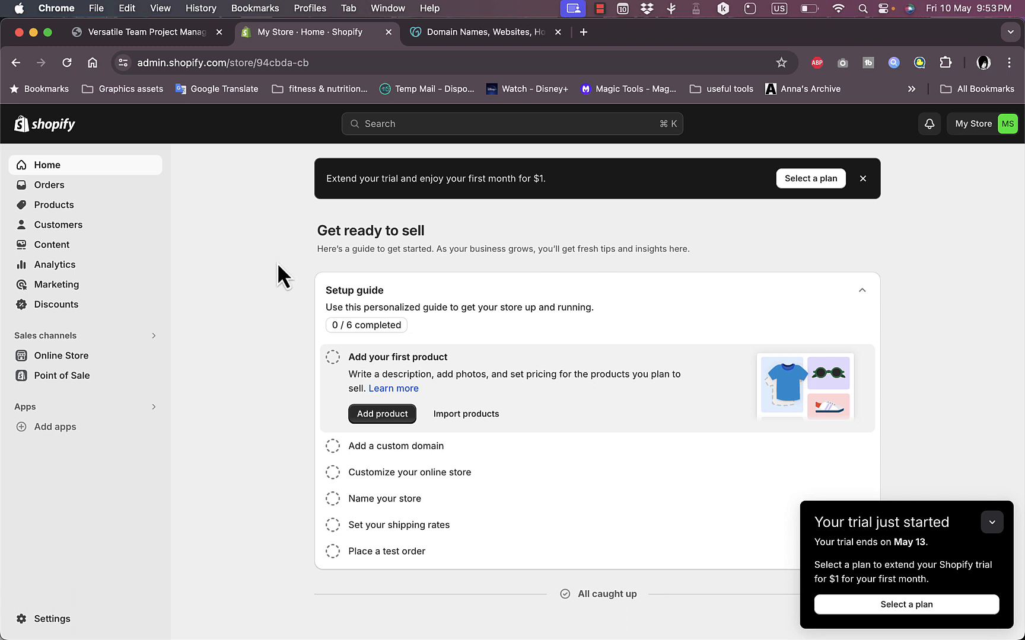
{"action": "left_click", "coordinate": [63, 623]}
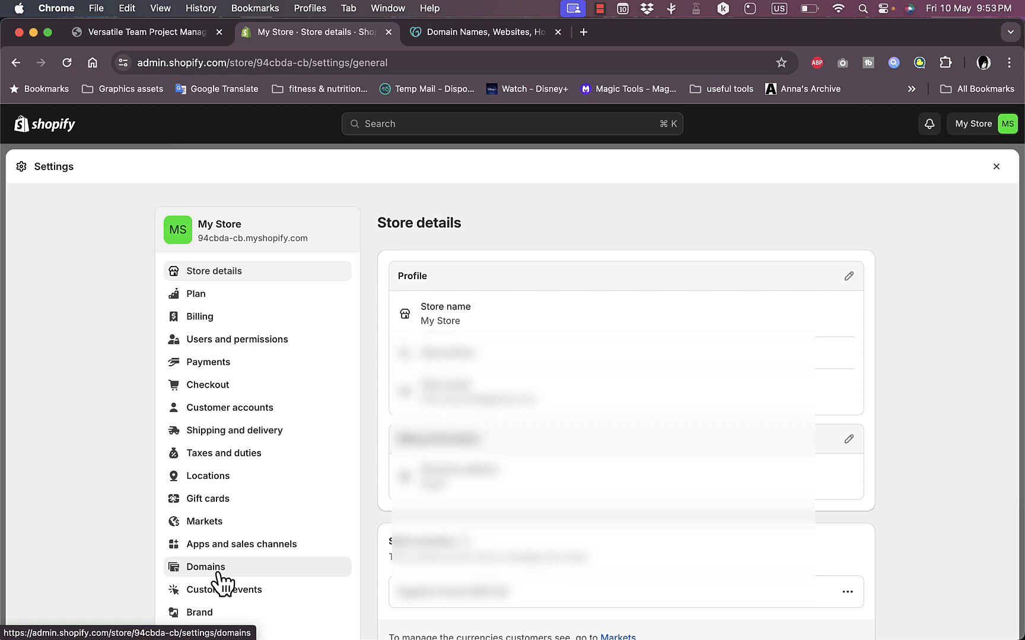
{"action": "left_click", "coordinate": [218, 574]}
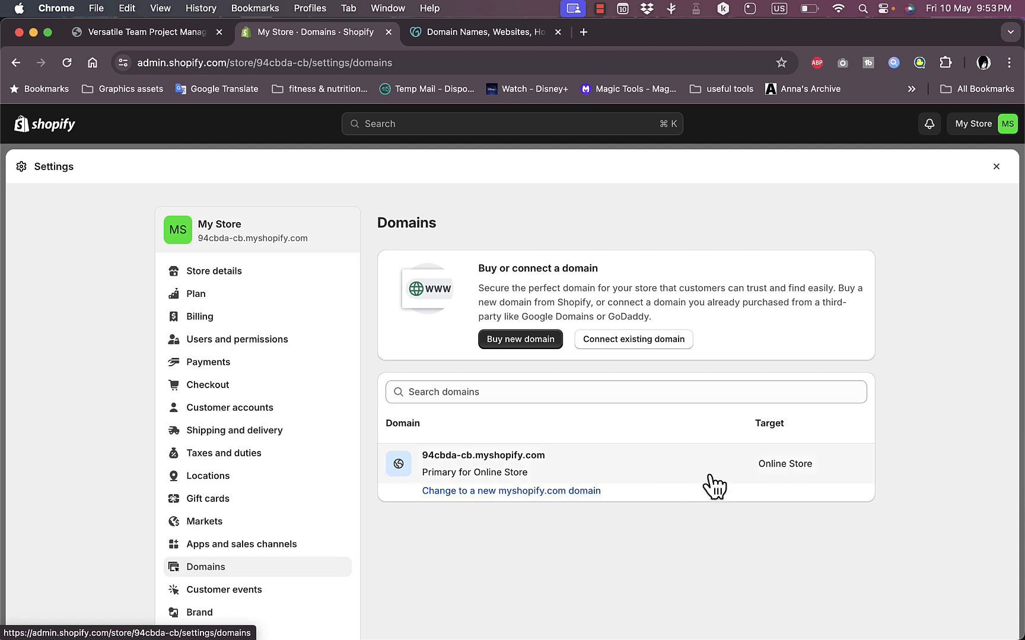
{"action": "left_click", "coordinate": [647, 344]}
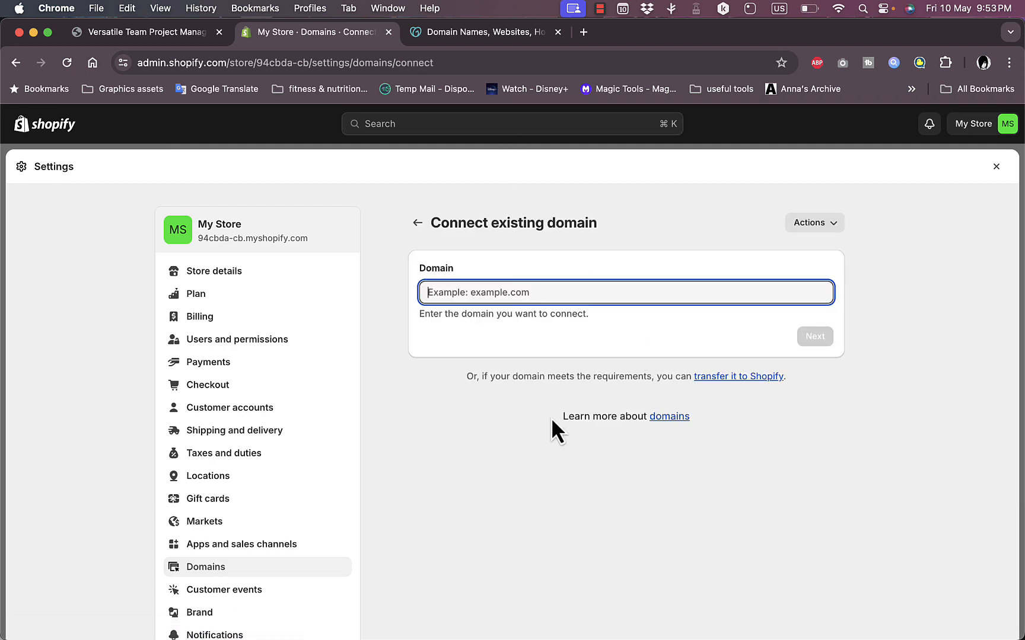
Switch to GoDaddy and open the account's product list
{"action": "left_click", "coordinate": [465, 33]}
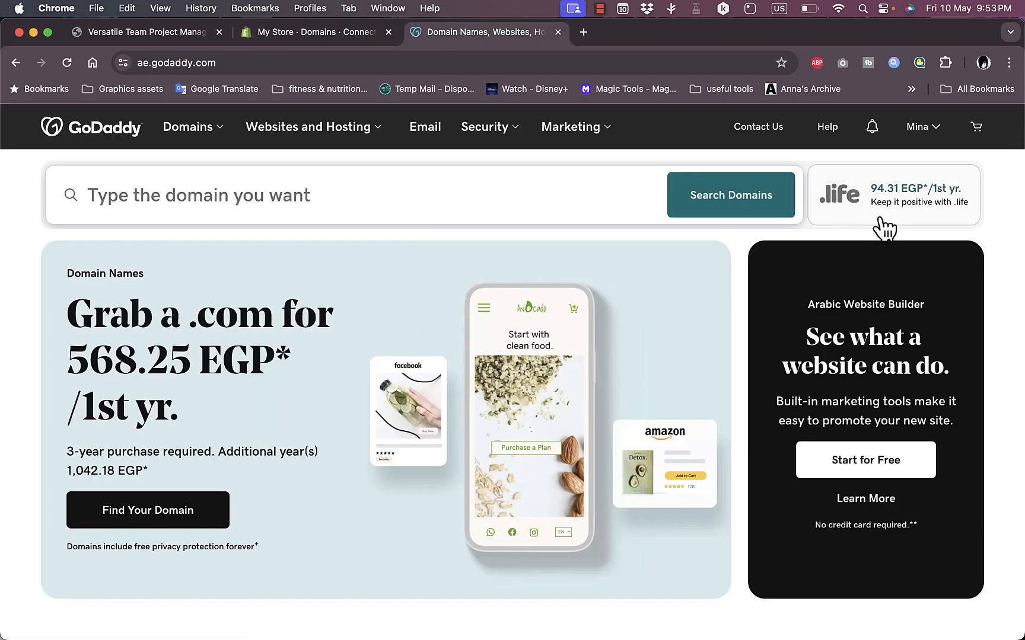
{"action": "left_click", "coordinate": [922, 132]}
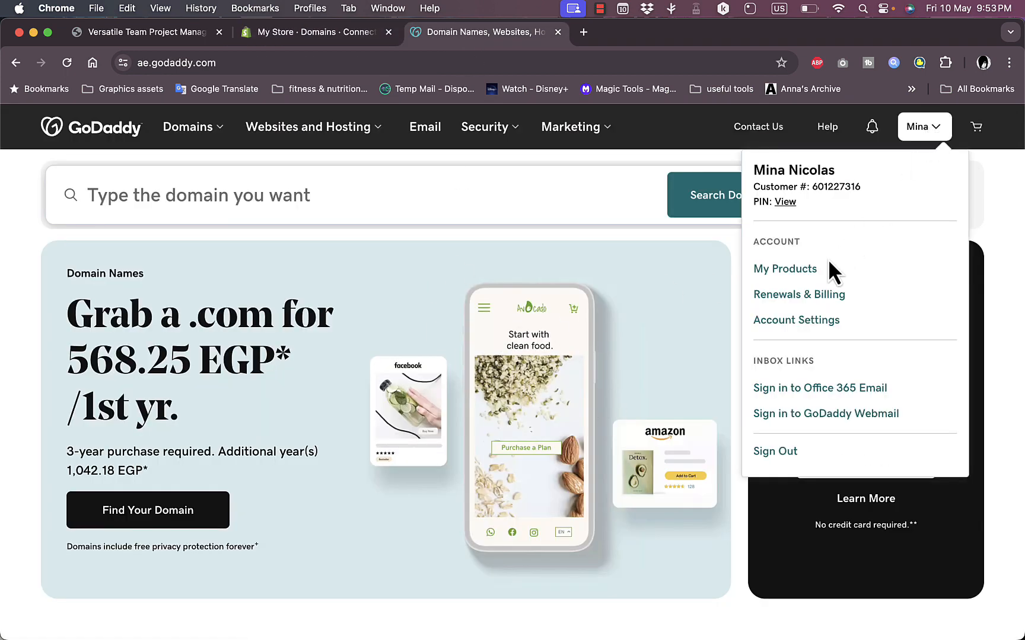
{"action": "left_click", "coordinate": [795, 270]}
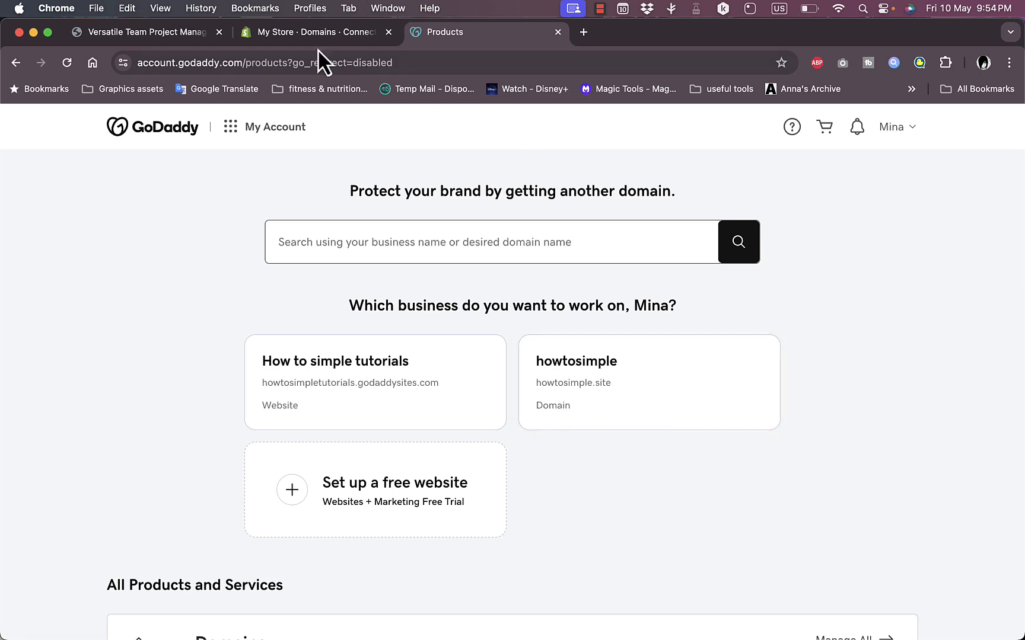
In Shopify, submit howtosimple.site as the existing domain and verify its connection
{"action": "left_click", "coordinate": [303, 35]}
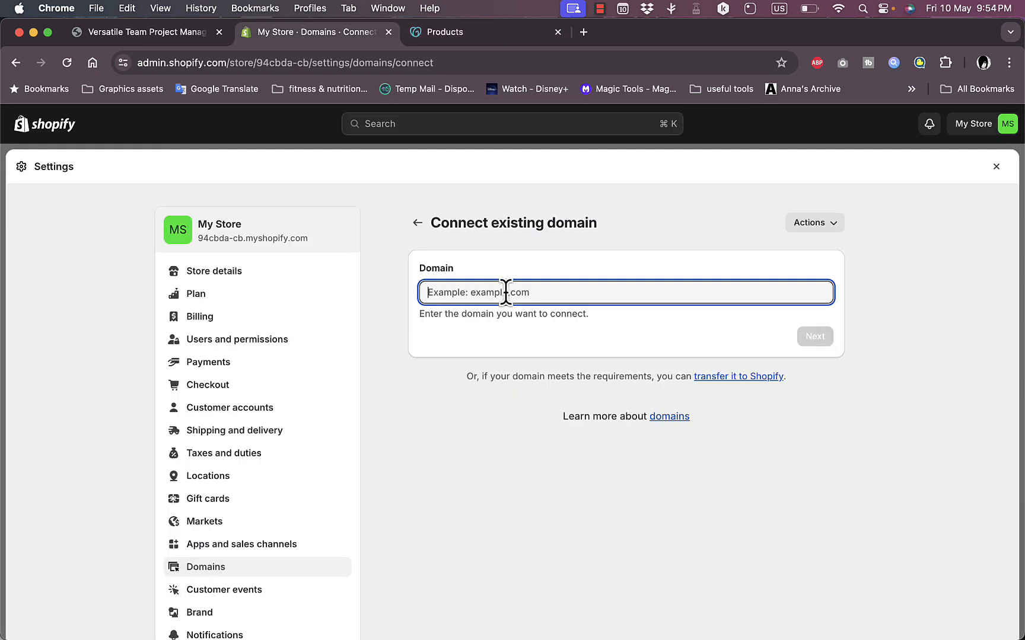
{"action": "type", "text": "howtosimp"}
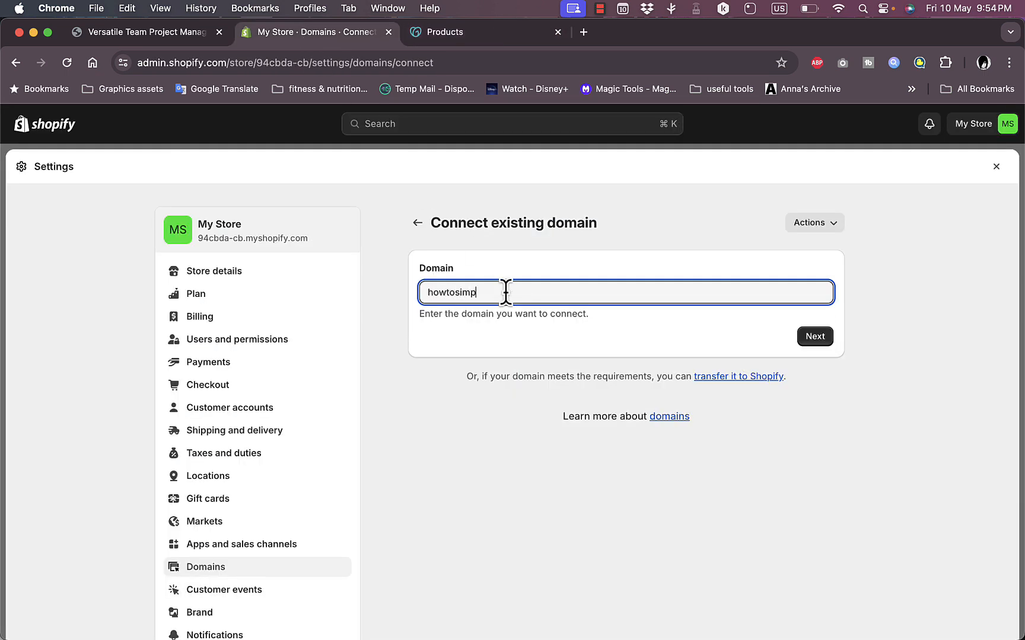
{"action": "type", "text": "le.site"}
{"action": "left_click", "coordinate": [812, 336]}
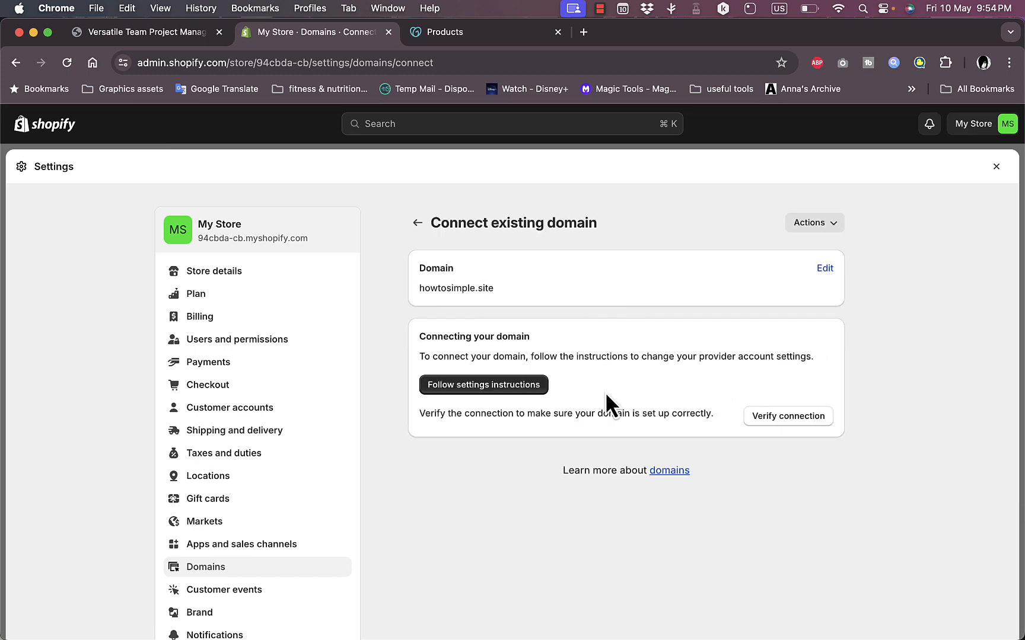
{"action": "left_click", "coordinate": [806, 416]}
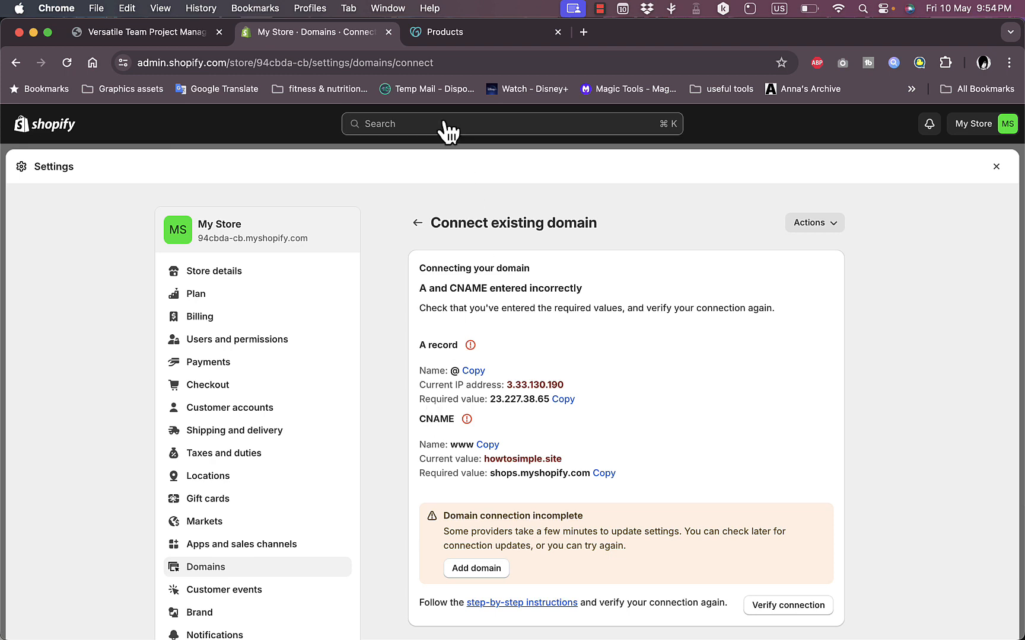
In GoDaddy, open the DNS records of the howtosimple.site domain
{"action": "left_click", "coordinate": [485, 33]}
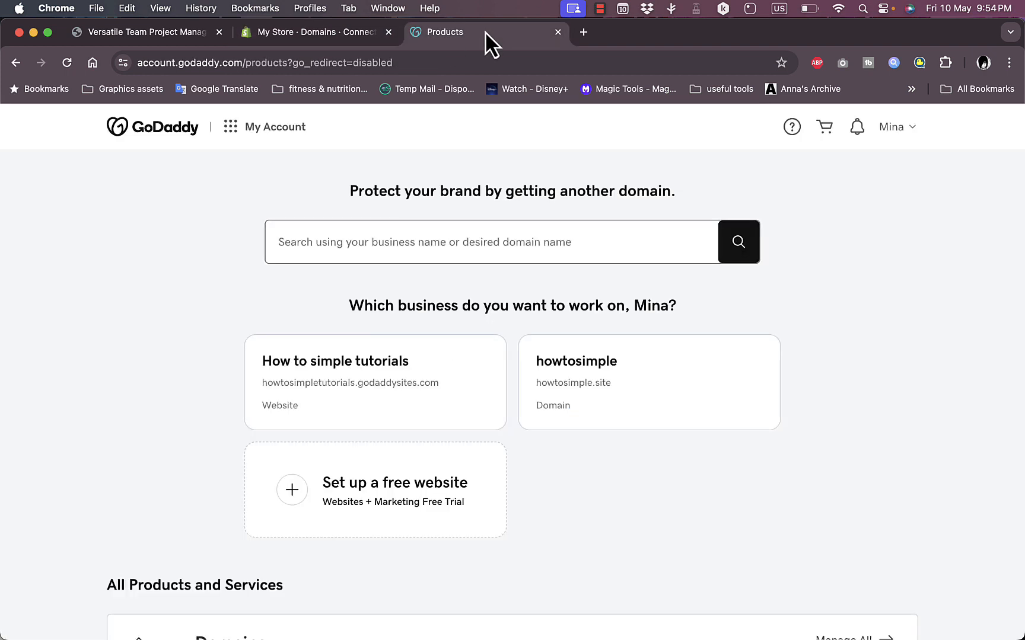
{"action": "left_click", "coordinate": [626, 384]}
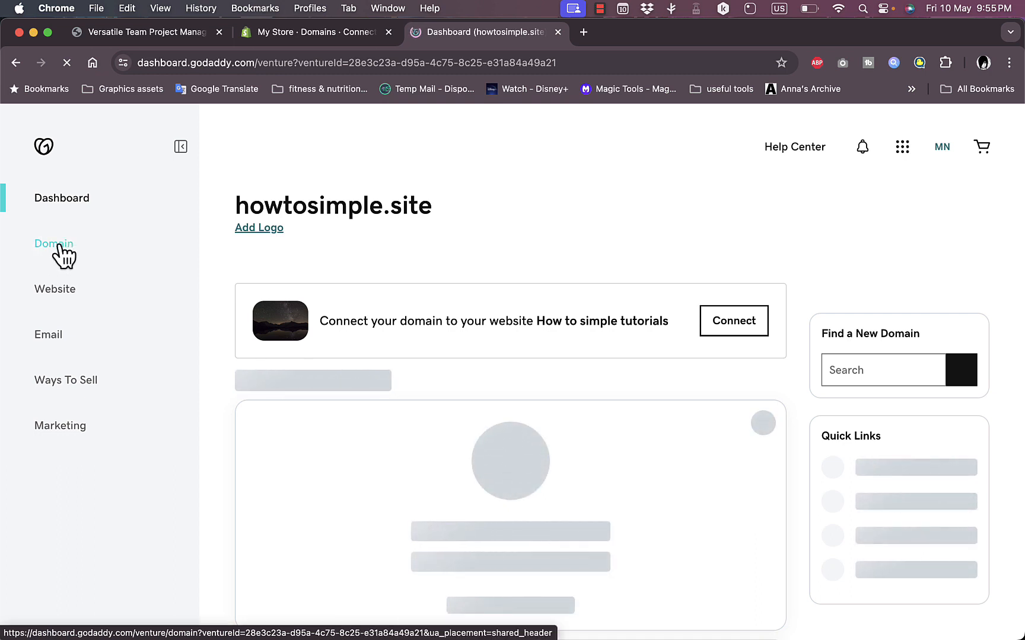
{"action": "left_click", "coordinate": [60, 252]}
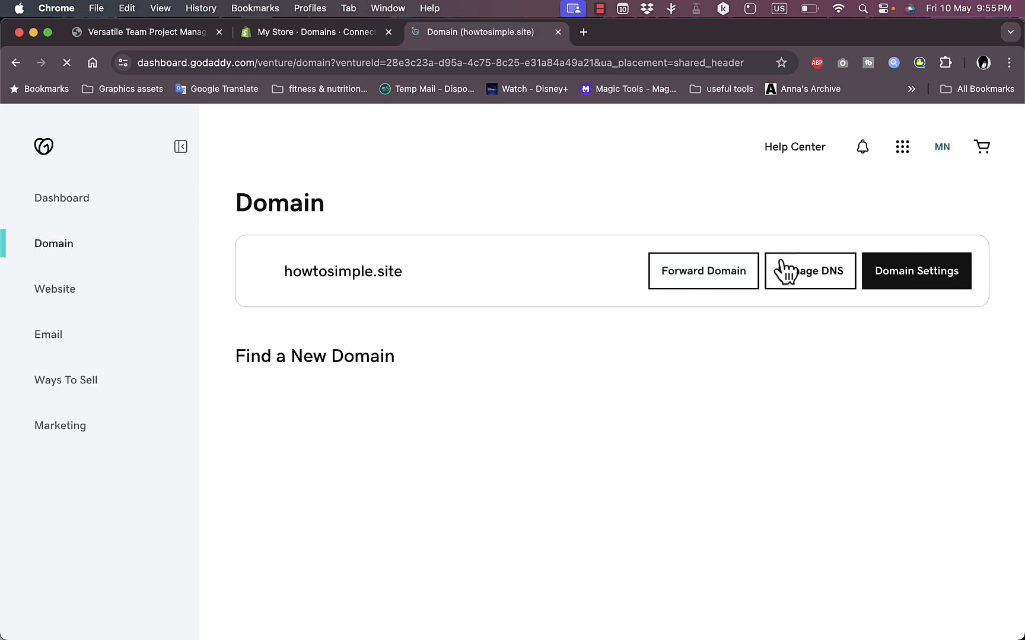
{"action": "left_click", "coordinate": [807, 271]}
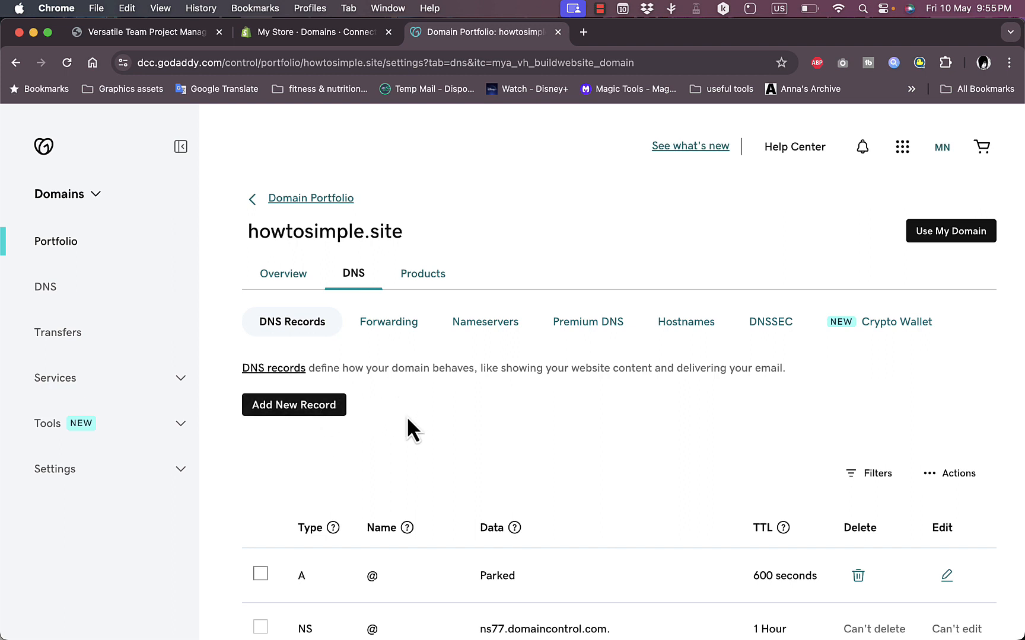
{"action": "scroll", "coordinate": [411, 422], "scroll_direction": "down", "scroll_amount": 3}
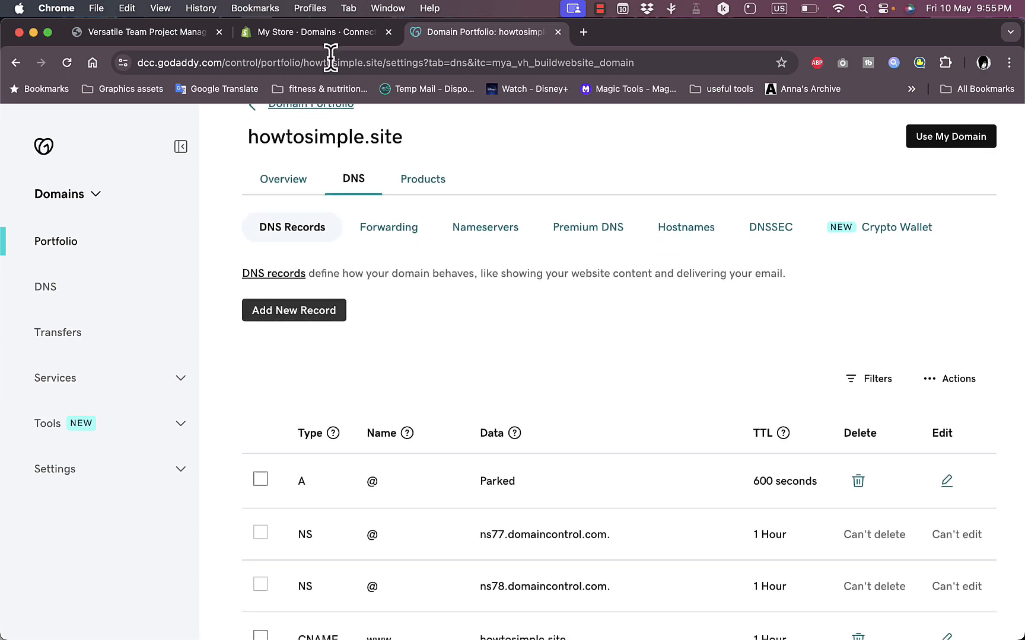
Check the required records in Shopify, and start a new DNS record of type A for howtosimple.site in GoDaddy
{"action": "left_click", "coordinate": [320, 33]}
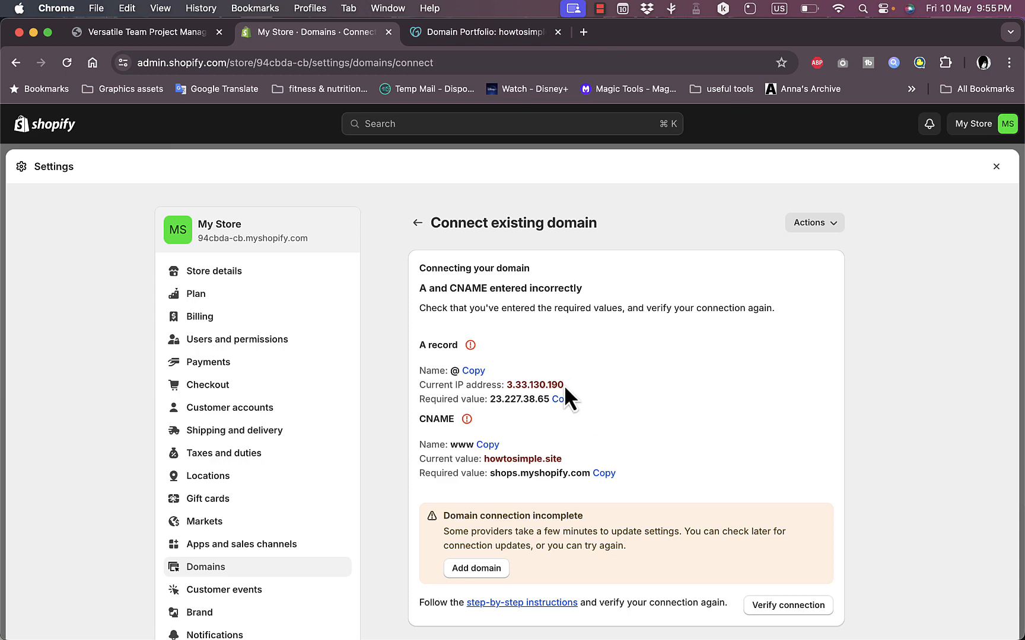
{"action": "left_click", "coordinate": [464, 44]}
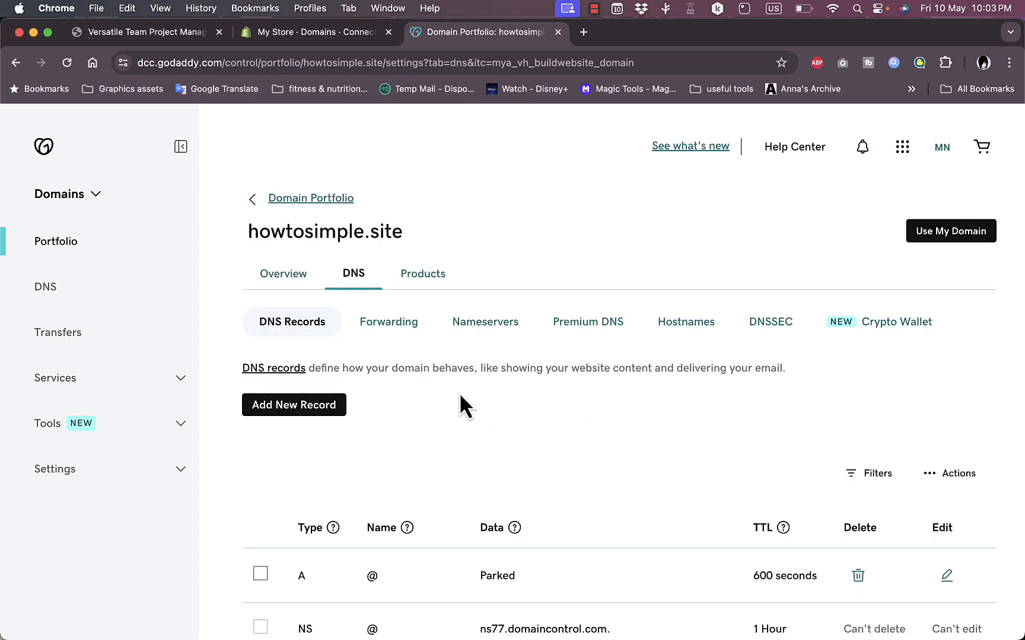
{"action": "left_click", "coordinate": [323, 34]}
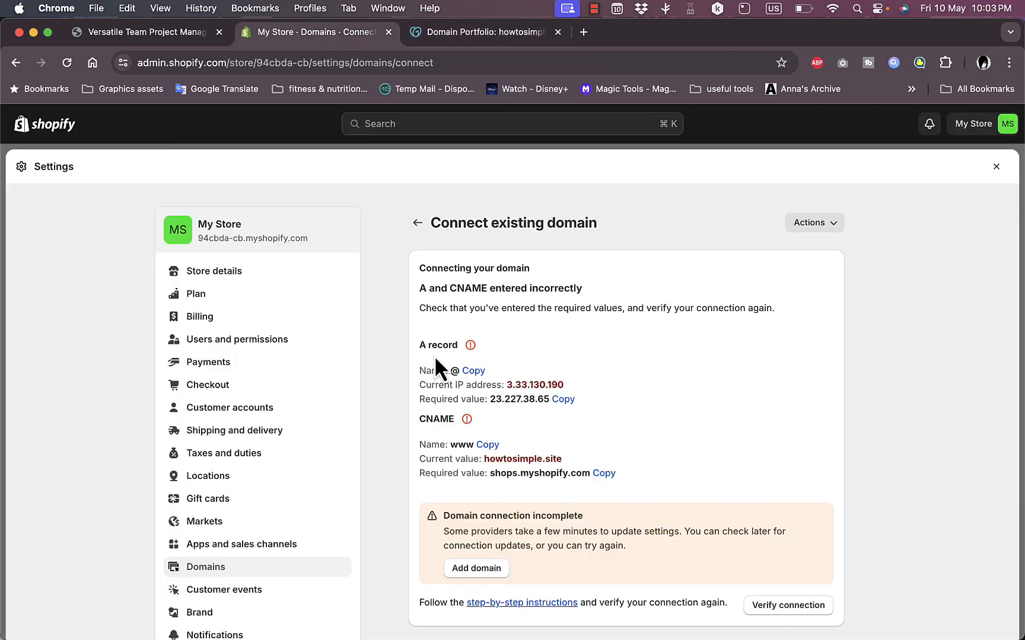
{"action": "left_click", "coordinate": [506, 41]}
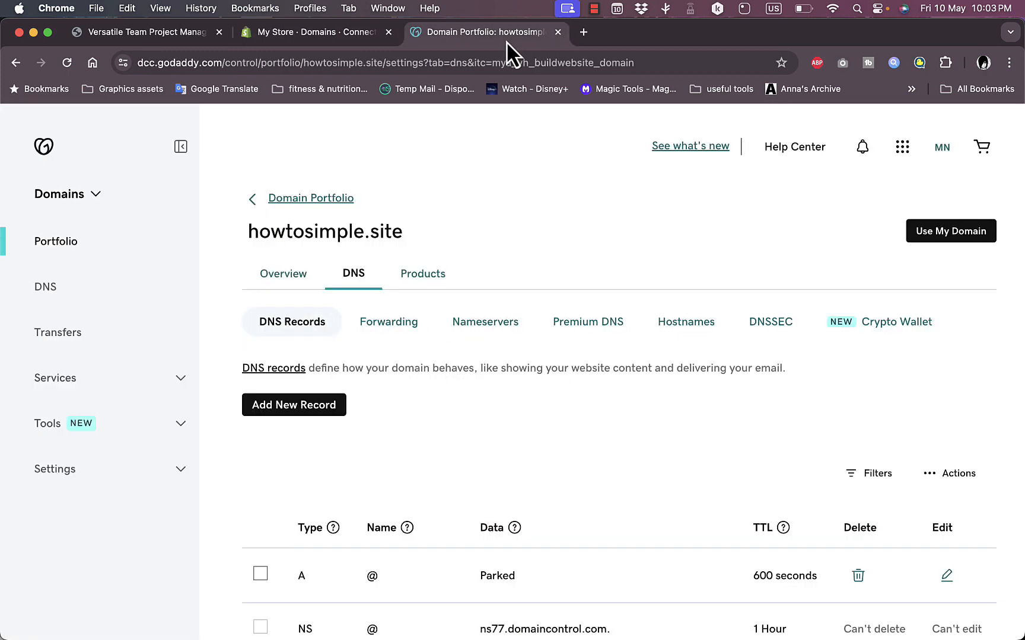
{"action": "left_click", "coordinate": [292, 409]}
{"action": "left_click", "coordinate": [332, 506]}
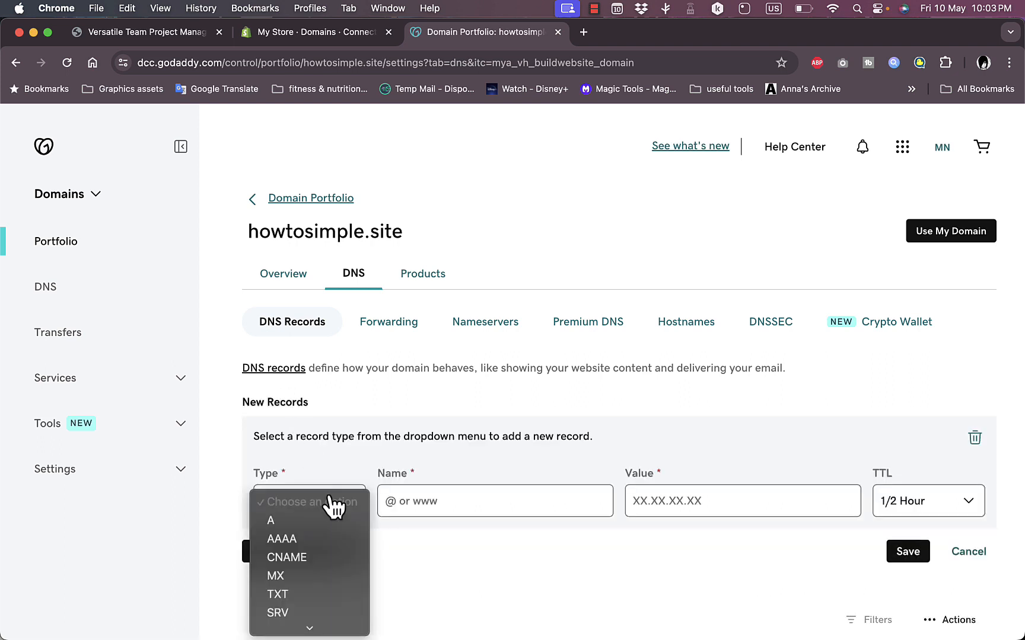
{"action": "left_click", "coordinate": [292, 522]}
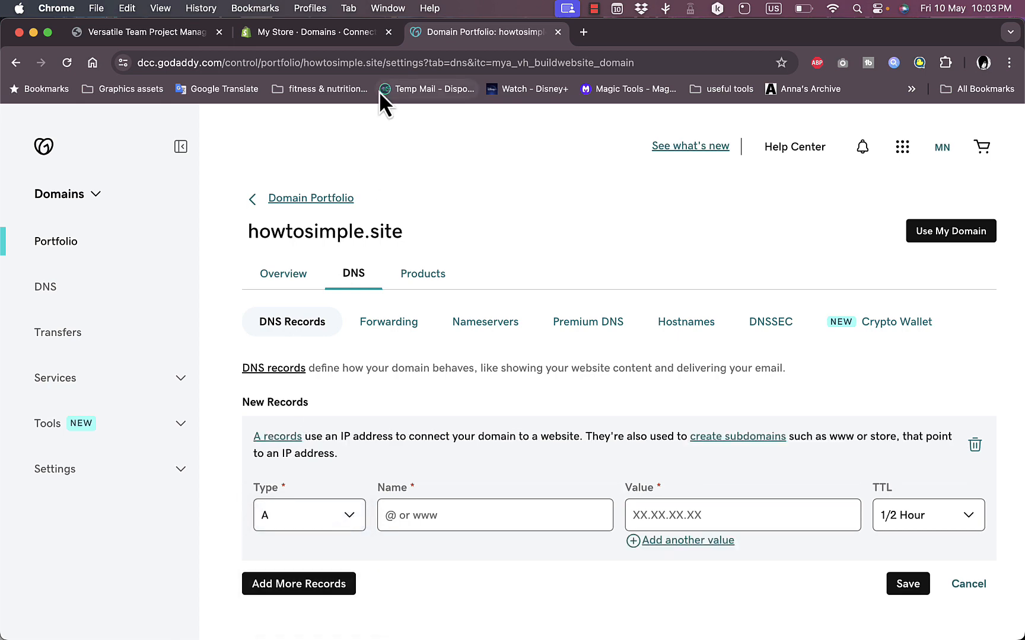
Copy the A record name @ from Shopify into the name of the new GoDaddy record
{"action": "left_click", "coordinate": [333, 33]}
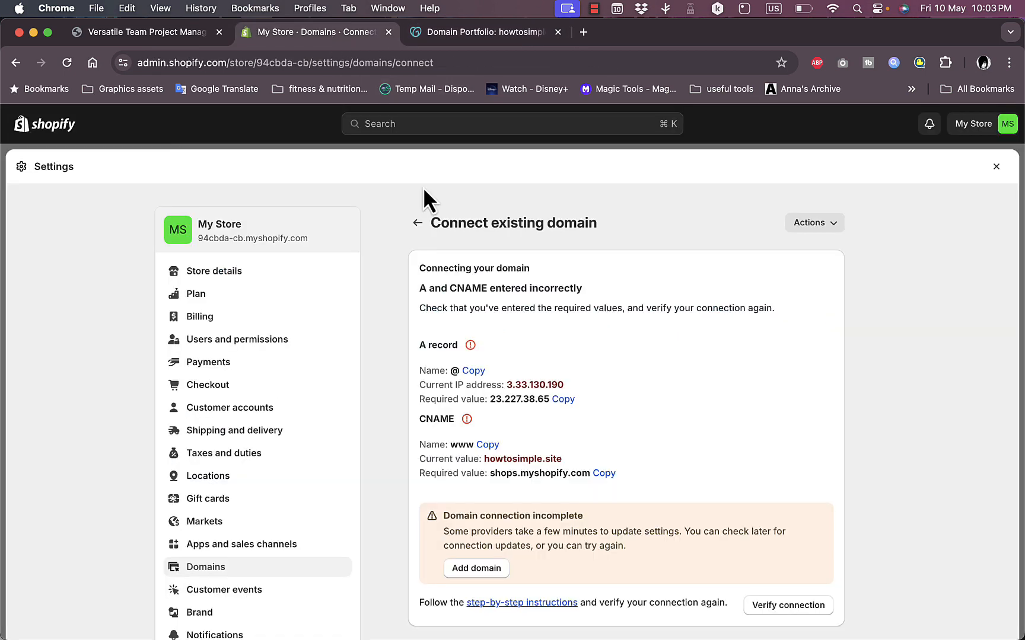
{"action": "left_click", "coordinate": [474, 372]}
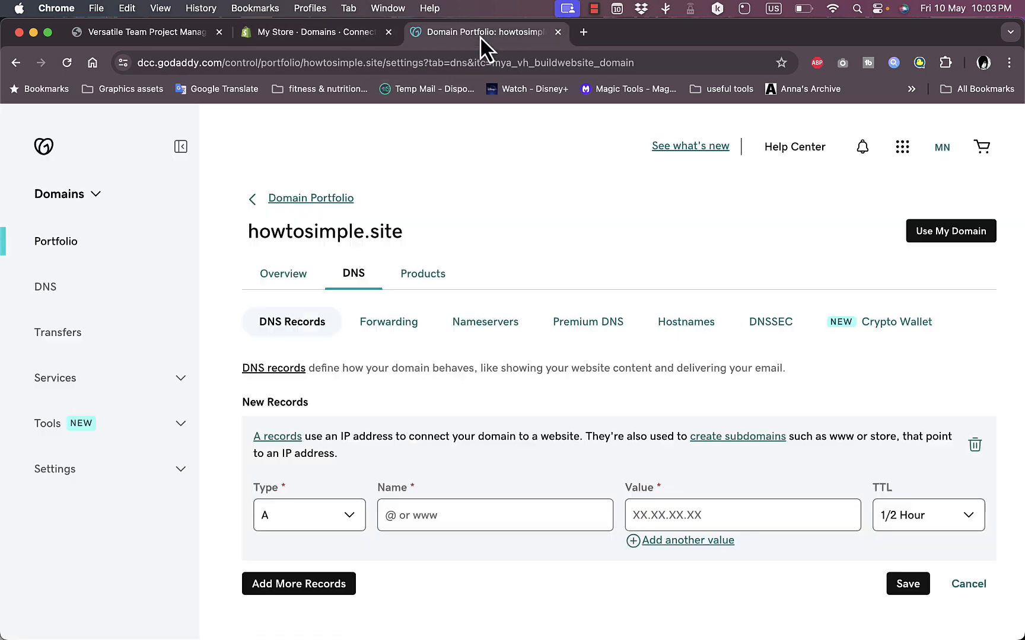
{"action": "left_click", "coordinate": [480, 36]}
{"action": "left_click", "coordinate": [444, 515]}
{"action": "key", "text": "super+v"}
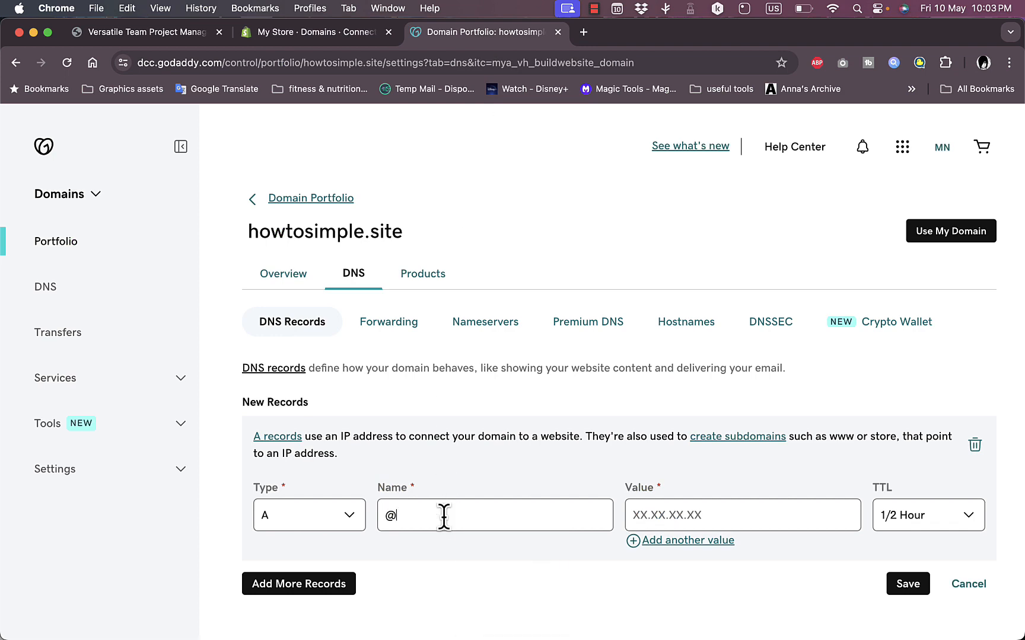
Copy the required A record value 23.227.38.65 from Shopify into the new GoDaddy record and save it
{"action": "left_click", "coordinate": [302, 32]}
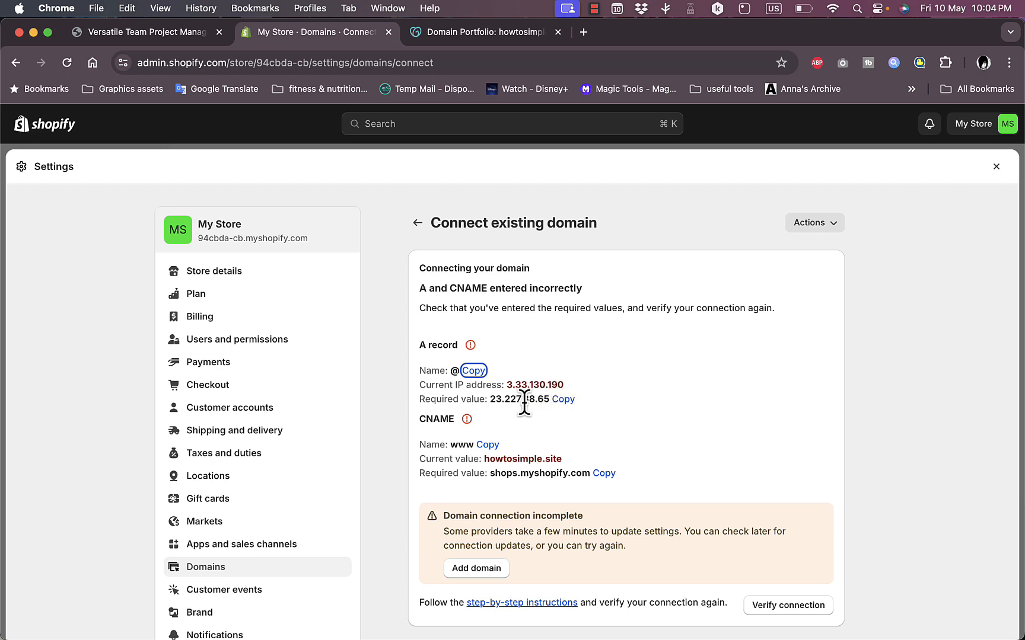
{"action": "left_click", "coordinate": [563, 400]}
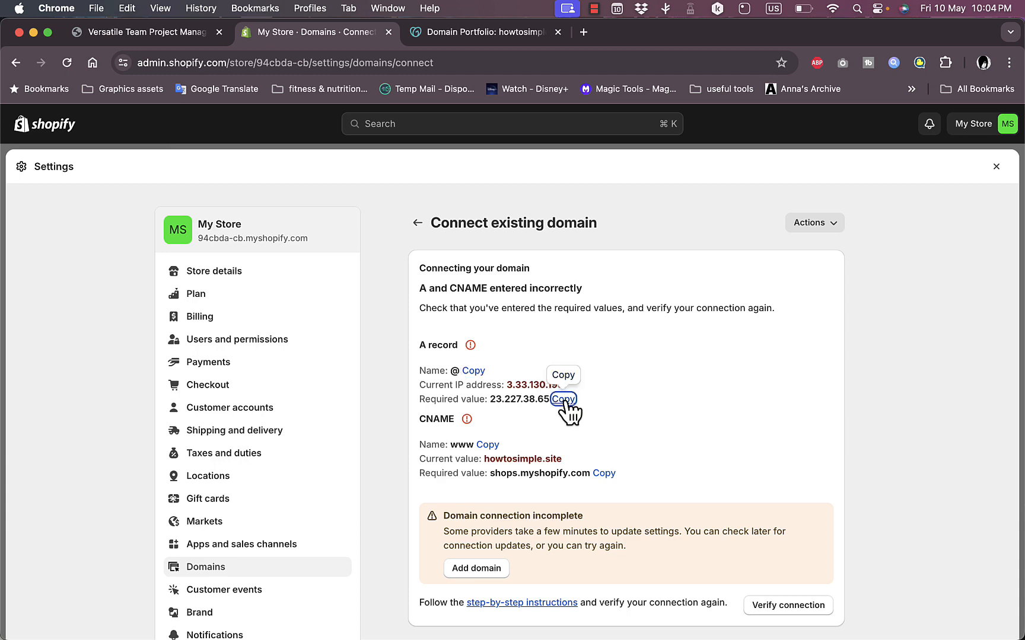
{"action": "left_click", "coordinate": [443, 41]}
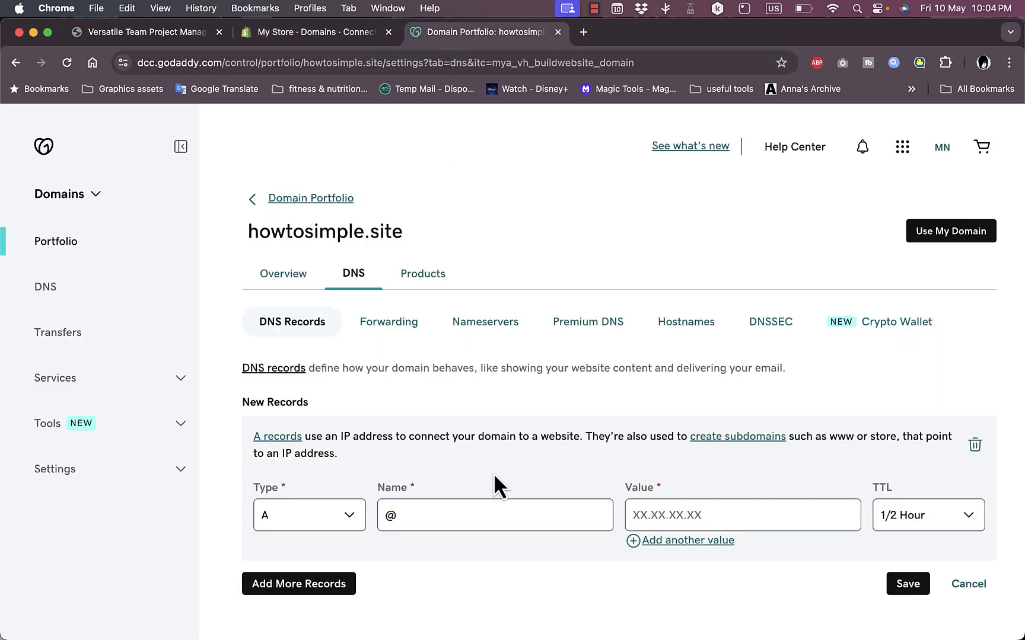
{"action": "left_click", "coordinate": [682, 514]}
{"action": "key", "text": "super+v"}
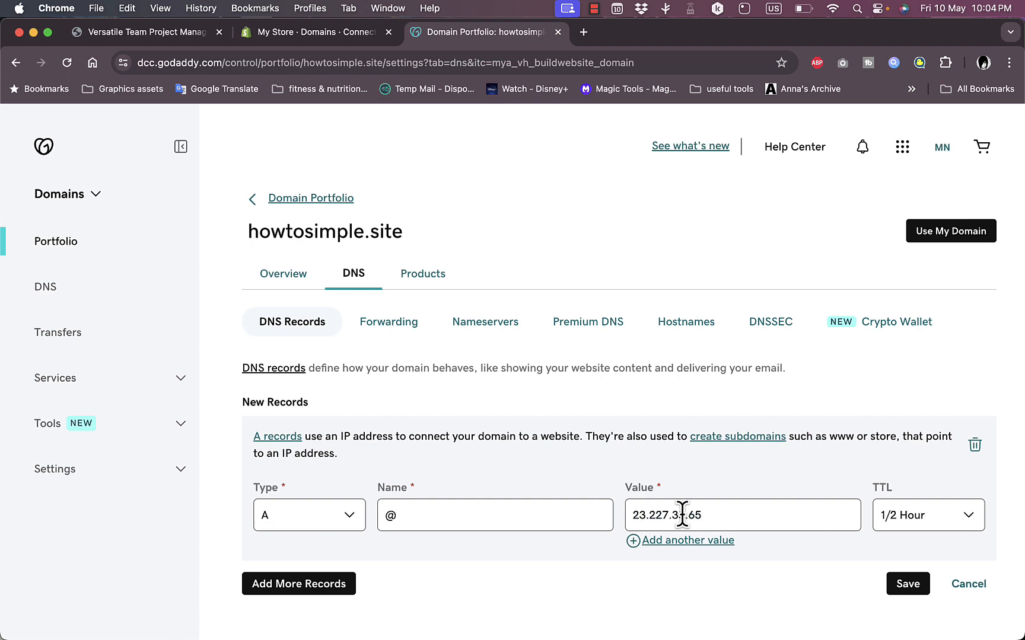
{"action": "left_click", "coordinate": [913, 582]}
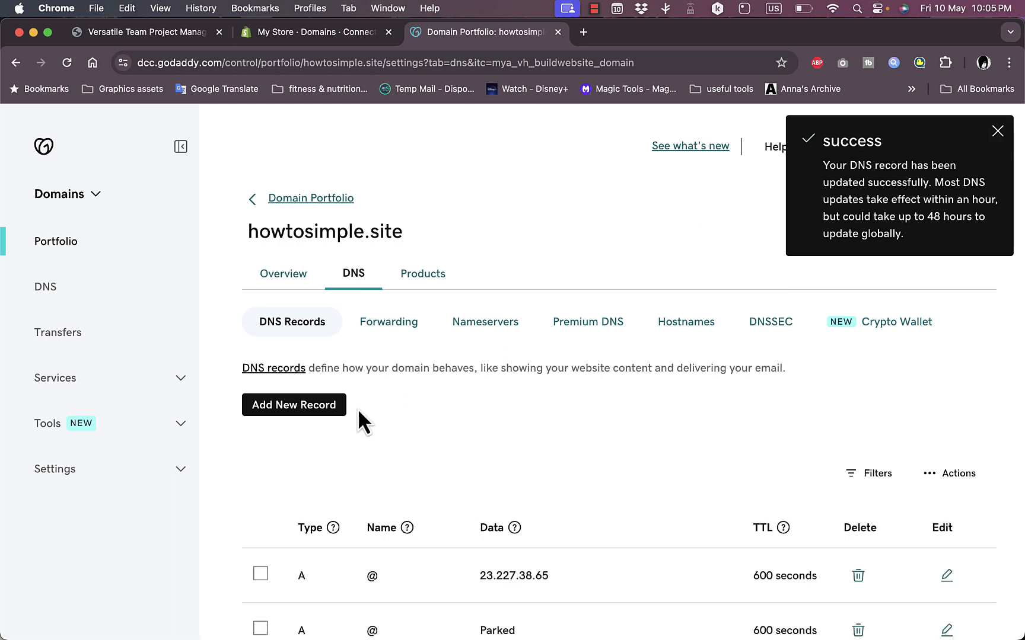
Start a new CNAME record for howtosimple.site in GoDaddy, using the CNAME name www from Shopify
{"action": "left_click", "coordinate": [297, 408]}
{"action": "left_click", "coordinate": [313, 33]}
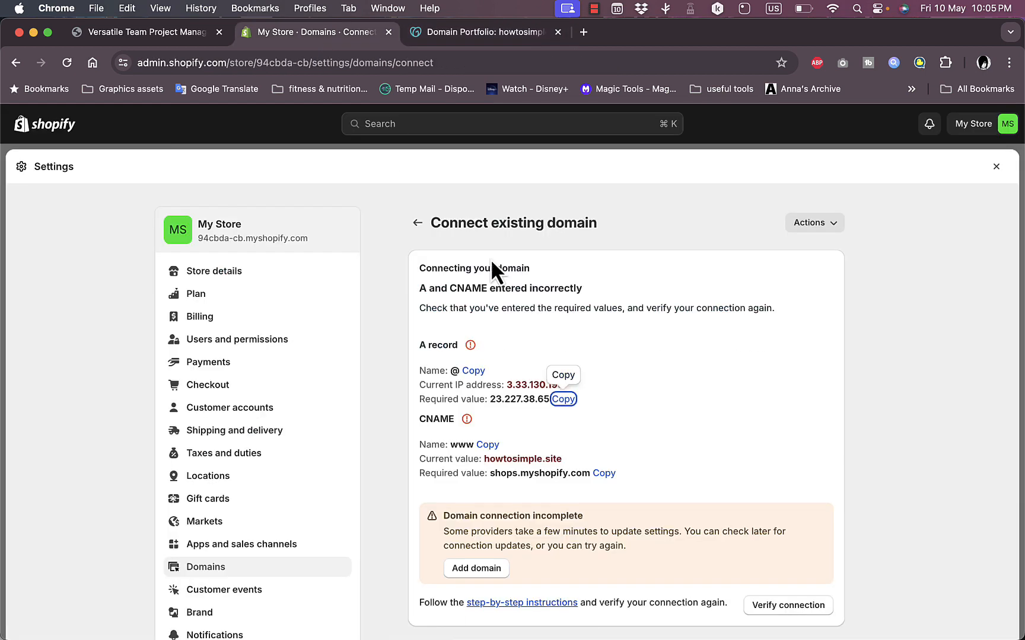
{"action": "left_click", "coordinate": [488, 445]}
{"action": "left_click", "coordinate": [480, 31]}
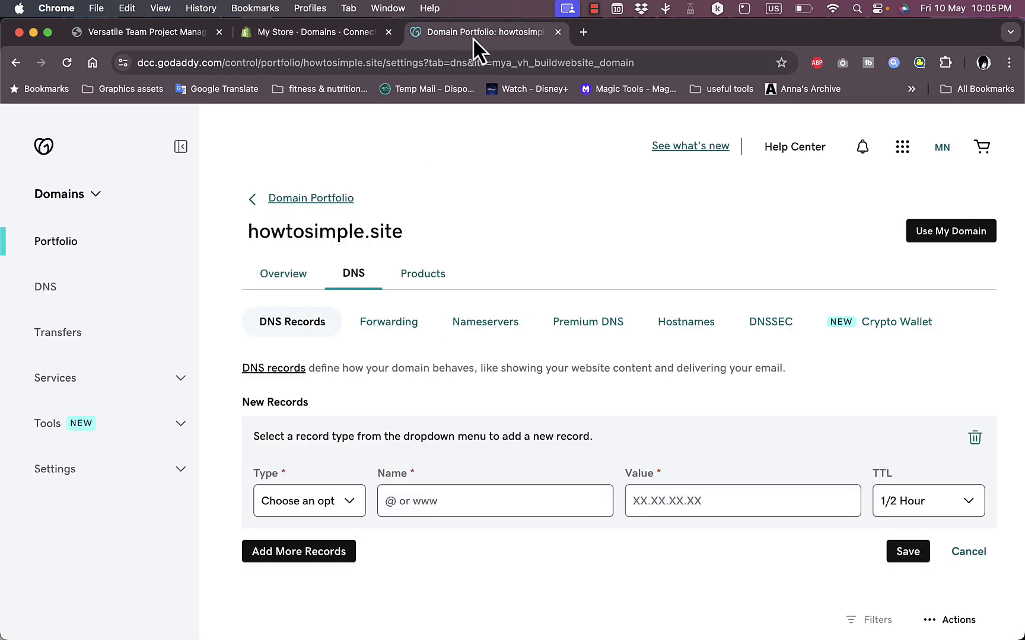
{"action": "left_click", "coordinate": [334, 505]}
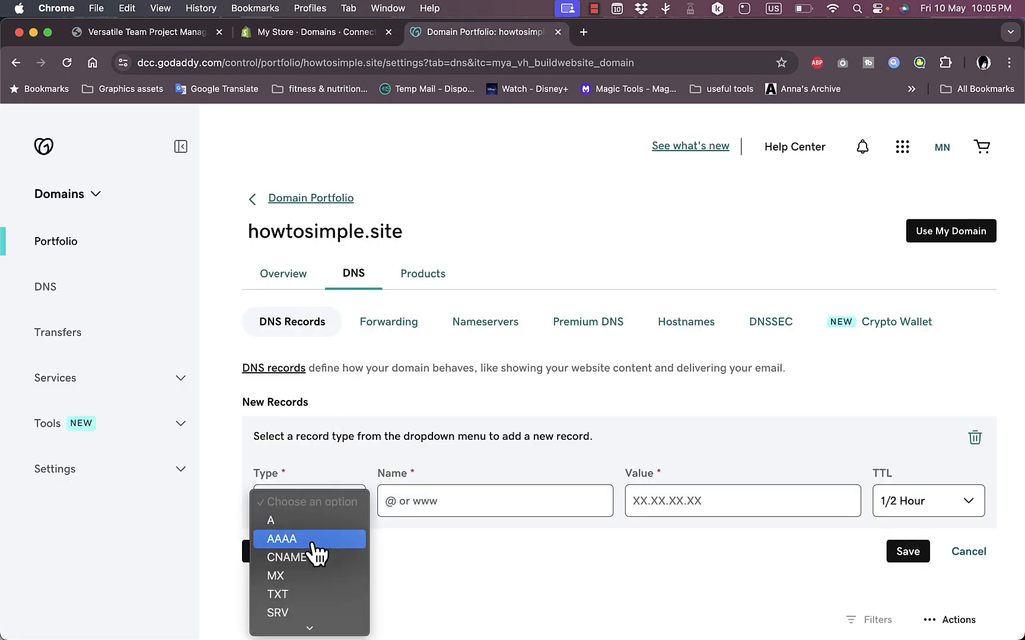
{"action": "left_click", "coordinate": [287, 557]}
{"action": "left_click", "coordinate": [419, 501]}
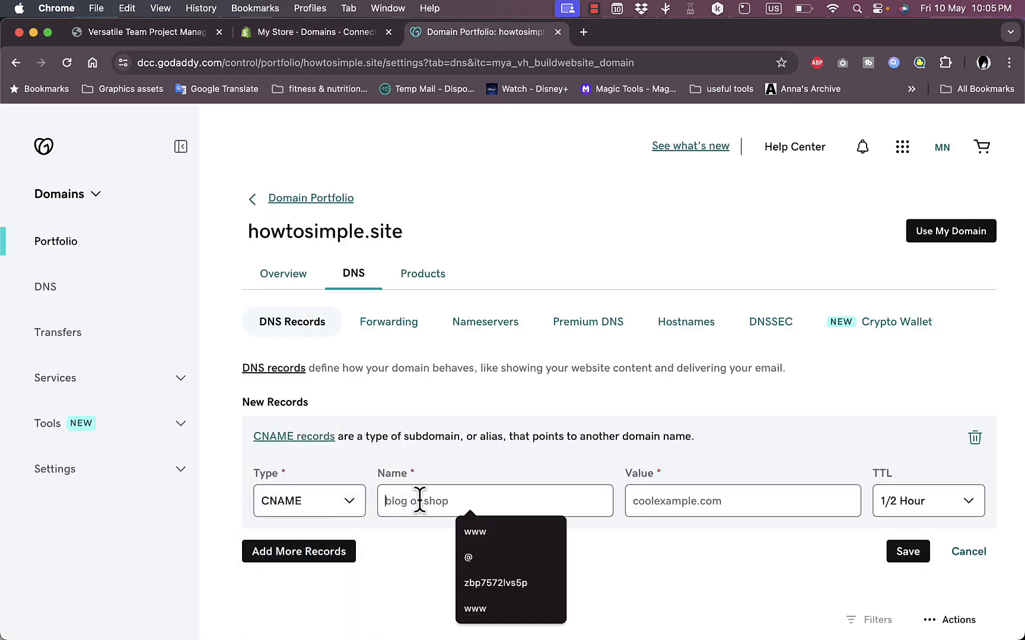
{"action": "type", "text": "www"}
Copy the required CNAME value shops.myshopify.com from Shopify into the new GoDaddy record and try to save it
{"action": "left_click", "coordinate": [659, 500]}
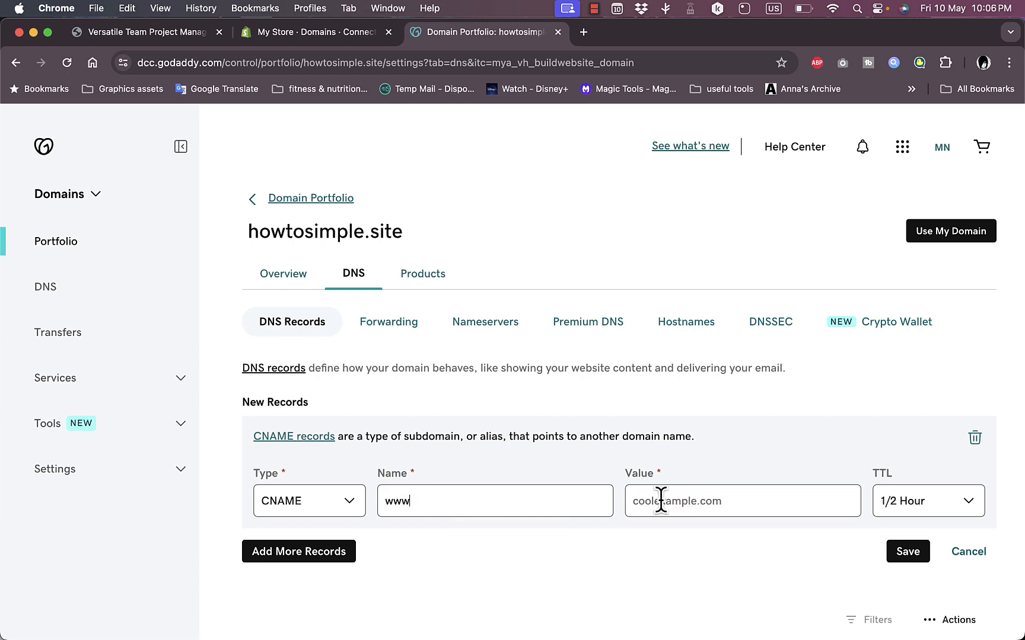
{"action": "left_click", "coordinate": [332, 35]}
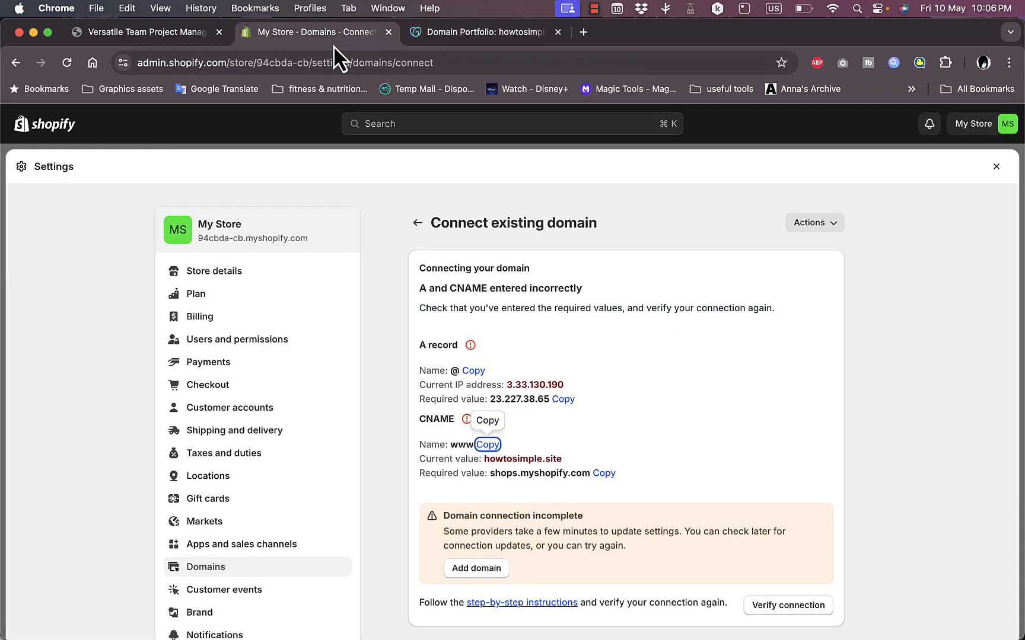
{"action": "left_click", "coordinate": [603, 473]}
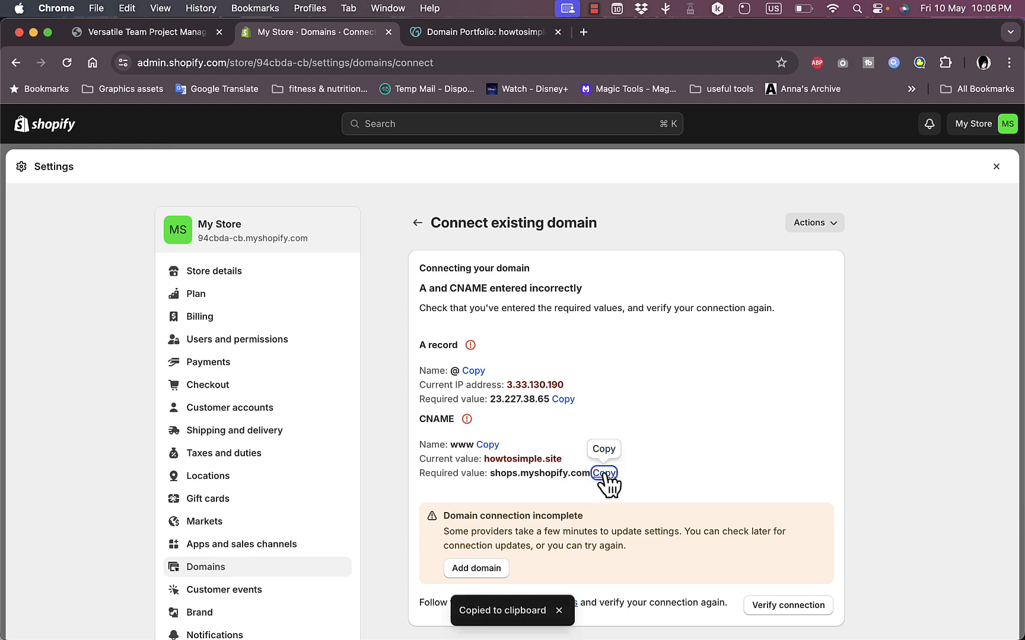
{"action": "left_click", "coordinate": [459, 30]}
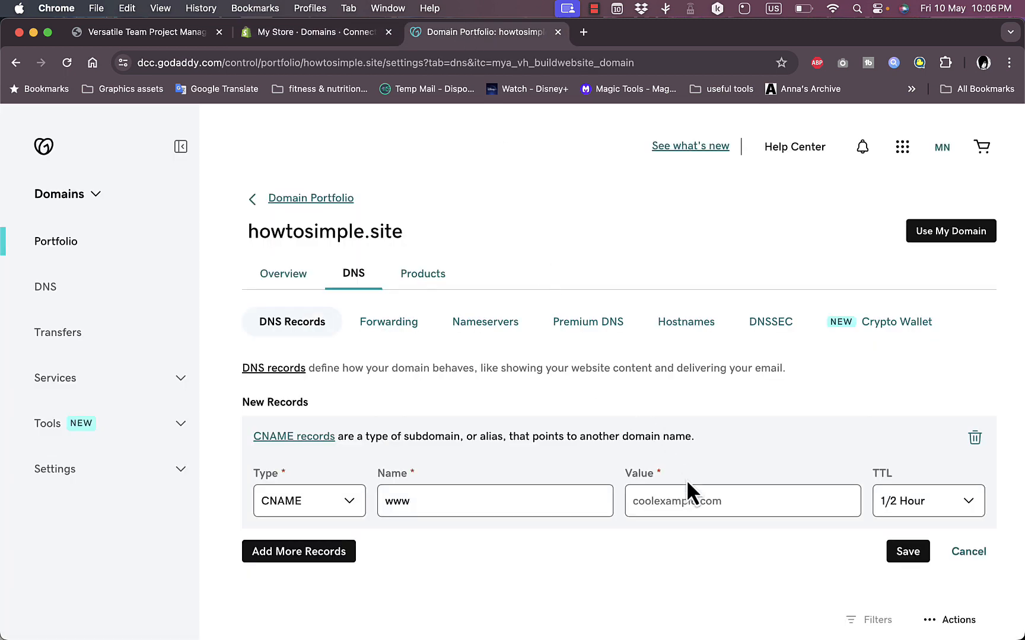
{"action": "left_click", "coordinate": [695, 500]}
{"action": "key", "text": "super+v"}
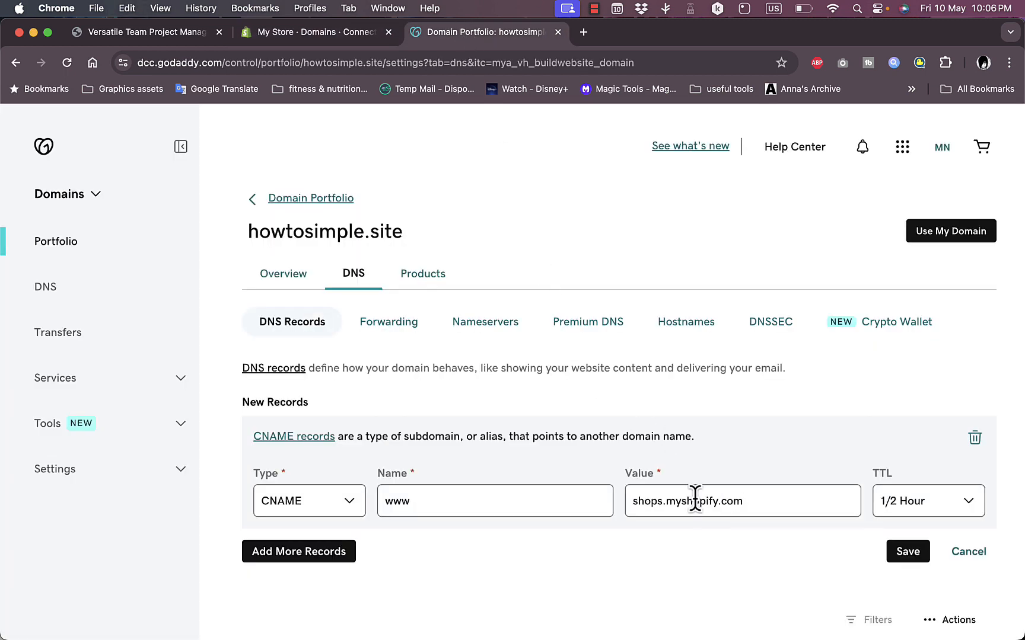
{"action": "left_click", "coordinate": [903, 554]}
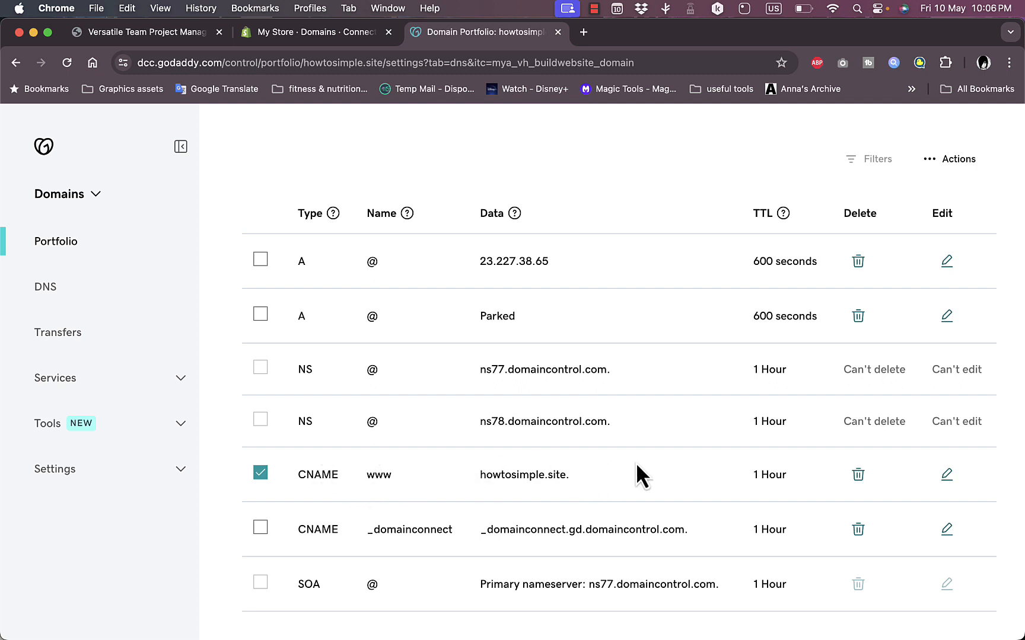
Delete the existing www CNAME record that points to howtosimple.site and save the new CNAME record
{"action": "left_click", "coordinate": [857, 477]}
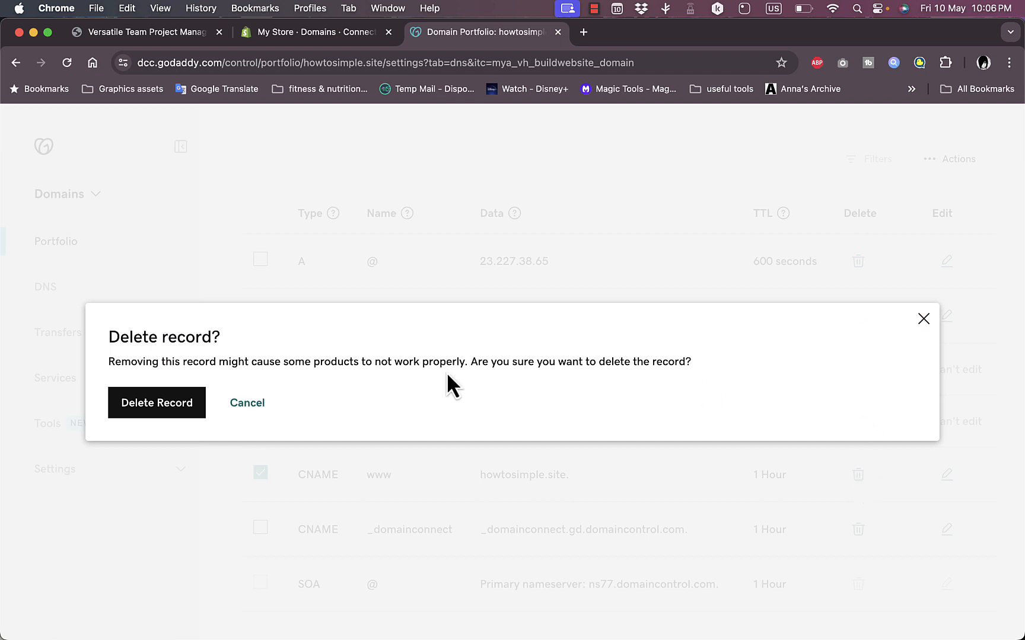
{"action": "left_click", "coordinate": [157, 403]}
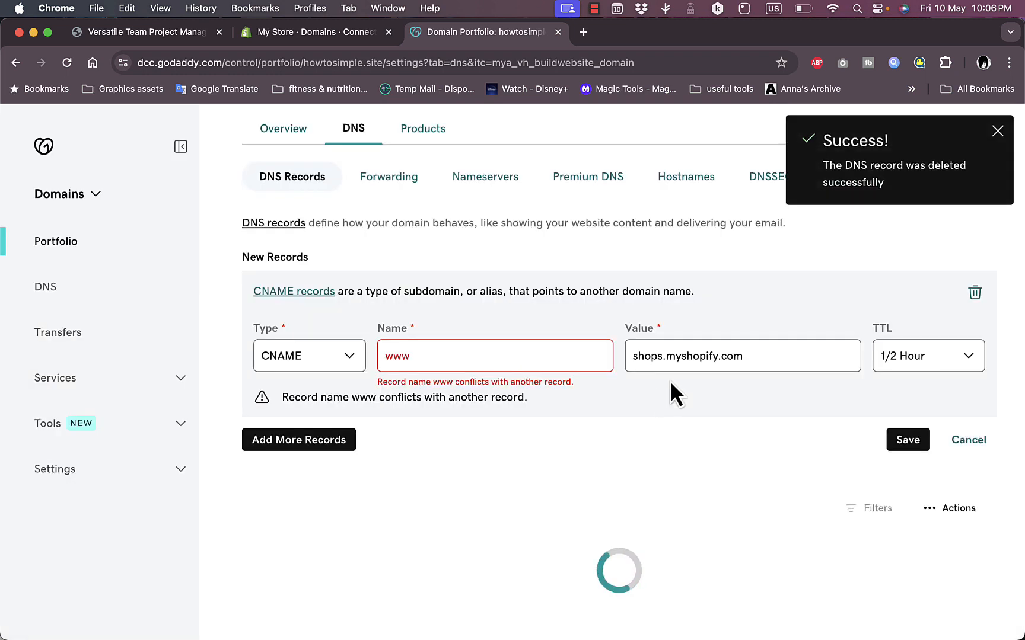
{"action": "left_click", "coordinate": [998, 131]}
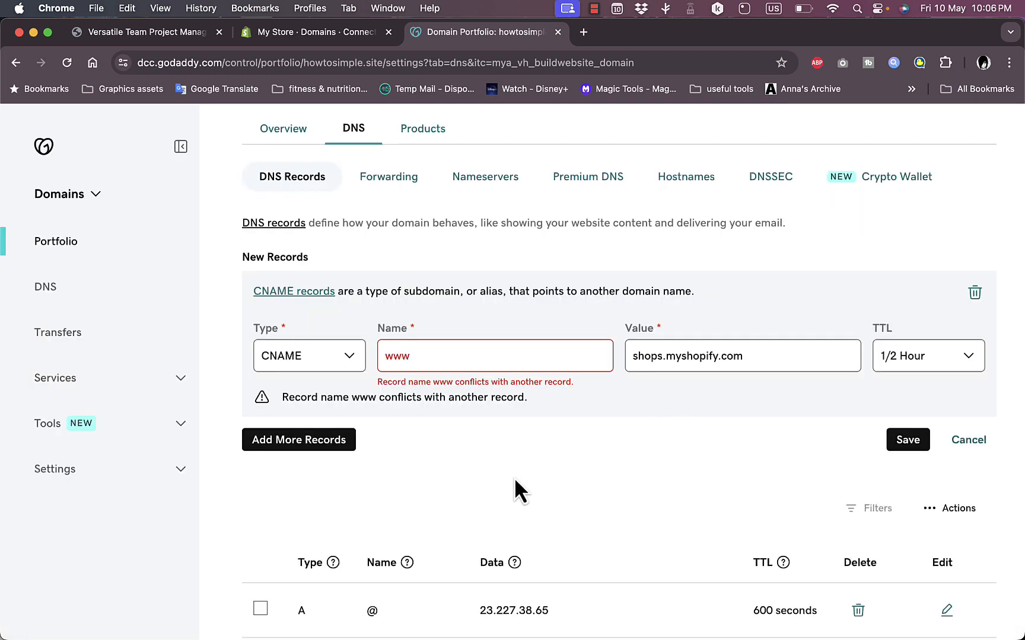
{"action": "left_click", "coordinate": [901, 441]}
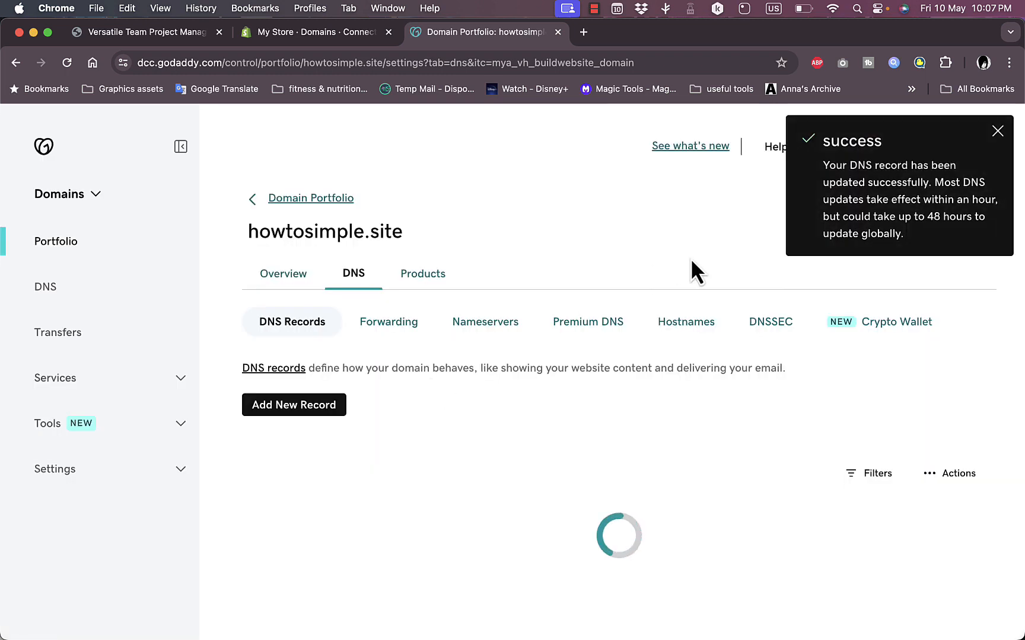
{"action": "left_click", "coordinate": [997, 132]}
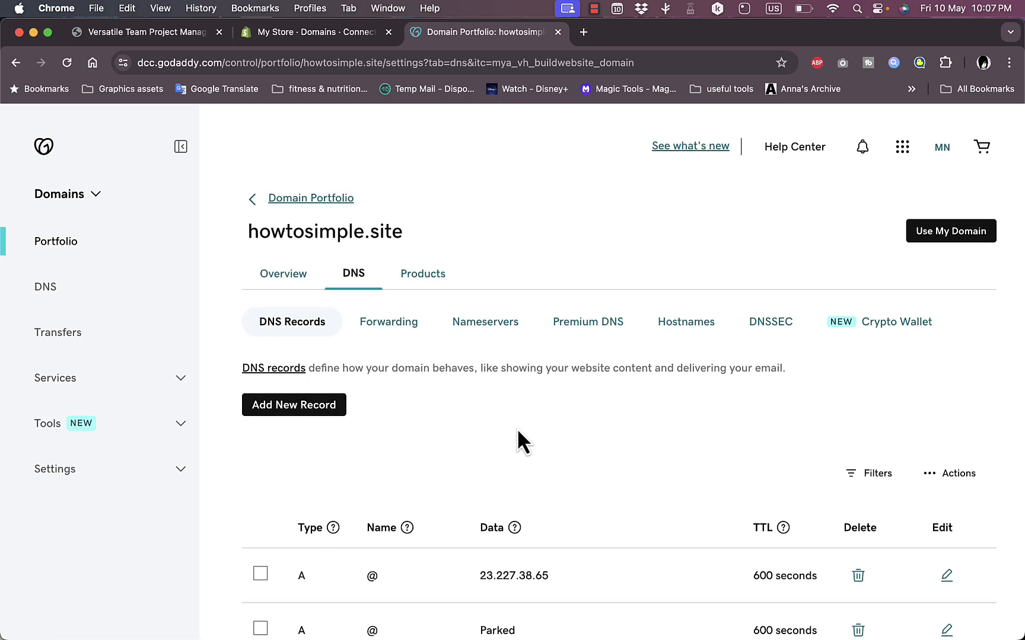
Switch to Shopify and verify the connection of the existing domain
{"action": "left_click", "coordinate": [309, 38]}
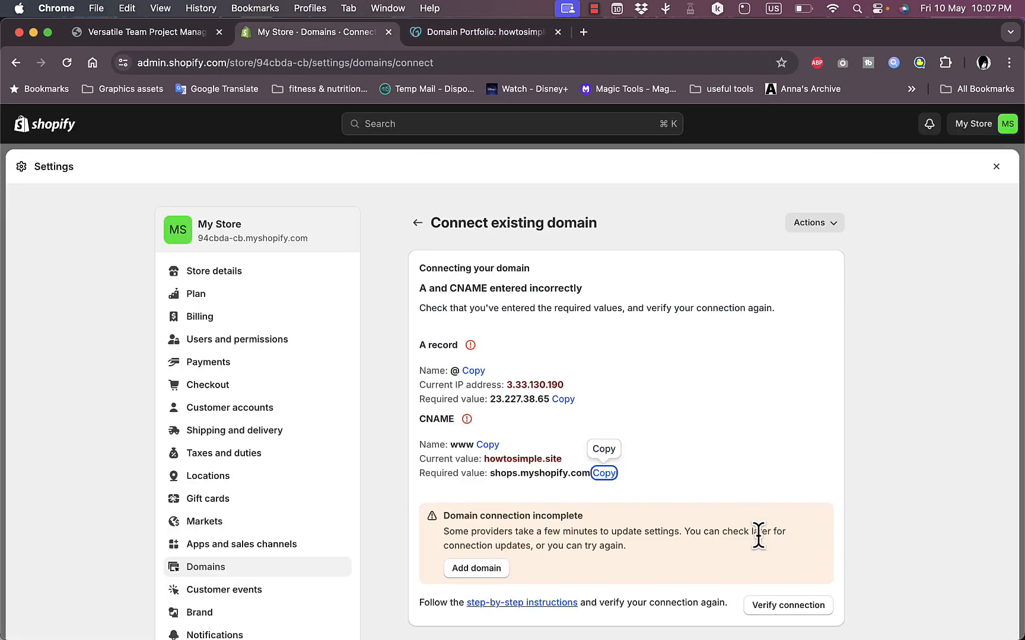
{"action": "left_click", "coordinate": [797, 605]}
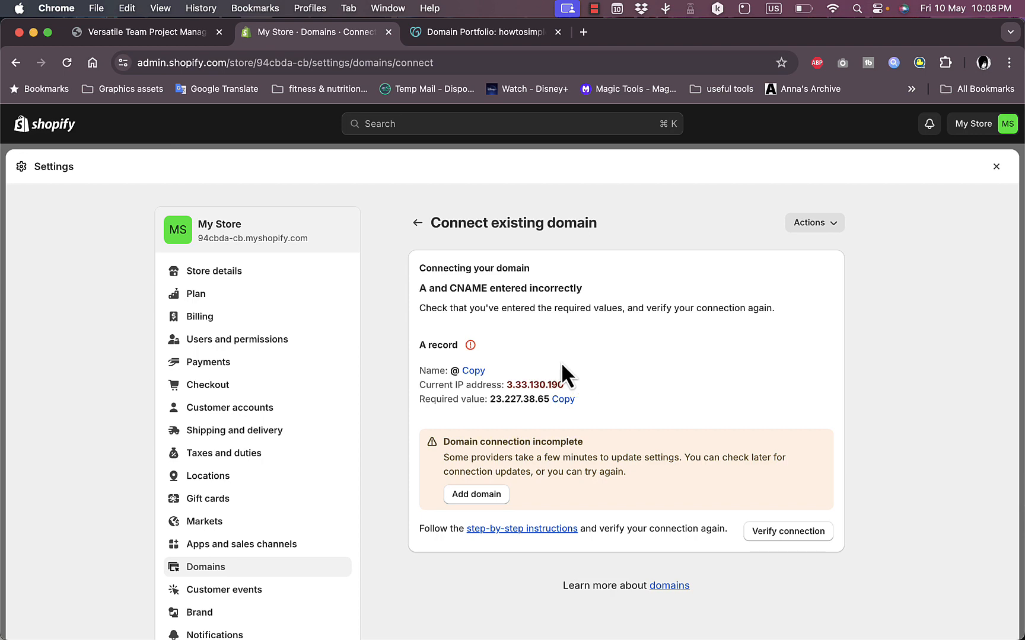
In GoDaddy, start a new DNS record of type TXT for howtosimple.site and name it _dmarc
{"action": "left_click", "coordinate": [480, 36]}
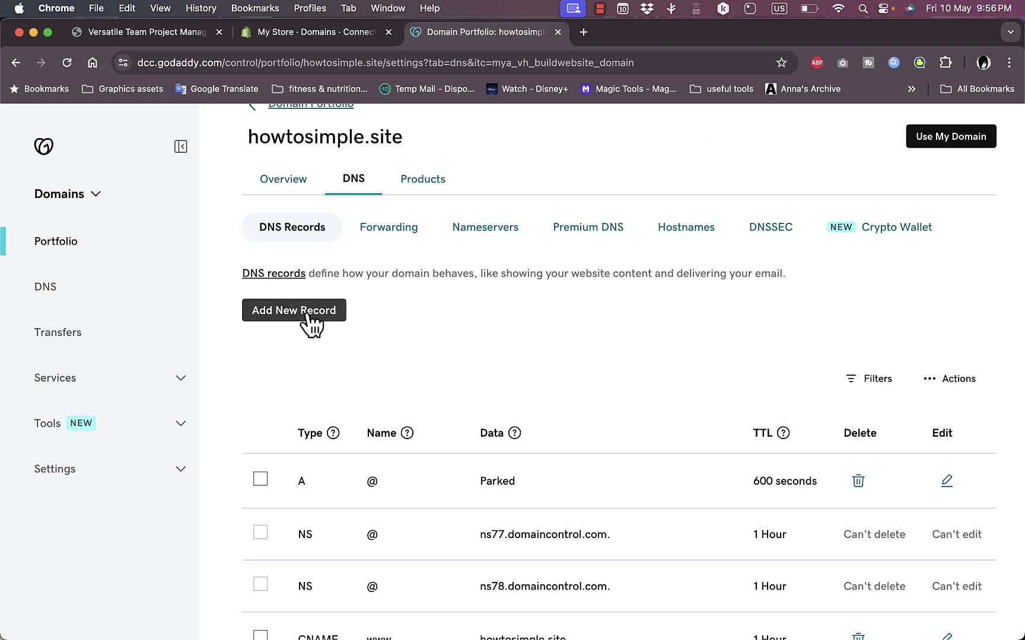
{"action": "left_click", "coordinate": [305, 310]}
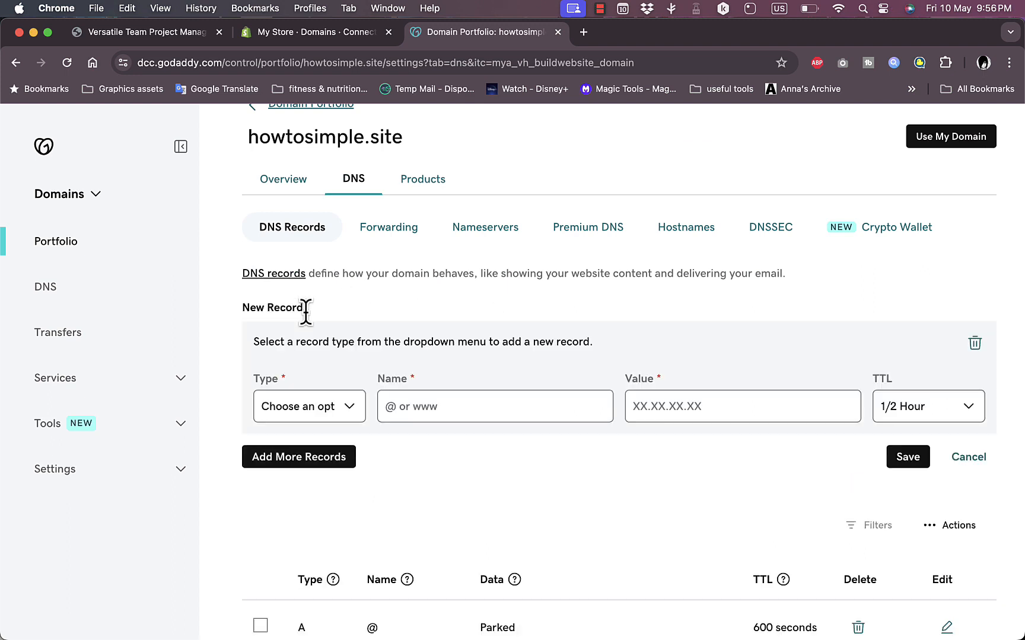
{"action": "left_click", "coordinate": [358, 425]}
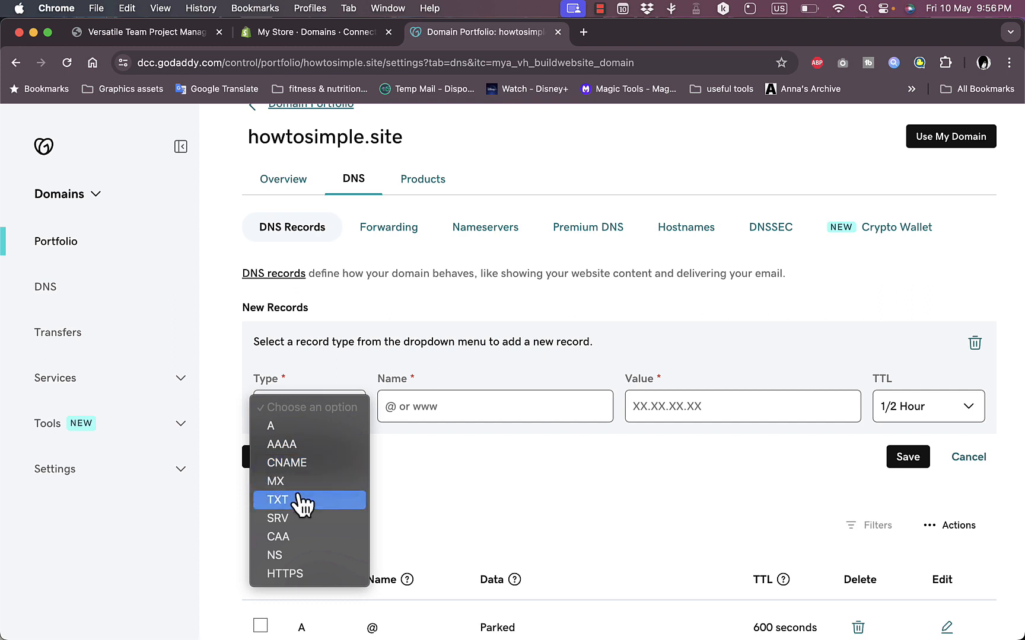
{"action": "left_click", "coordinate": [278, 500]}
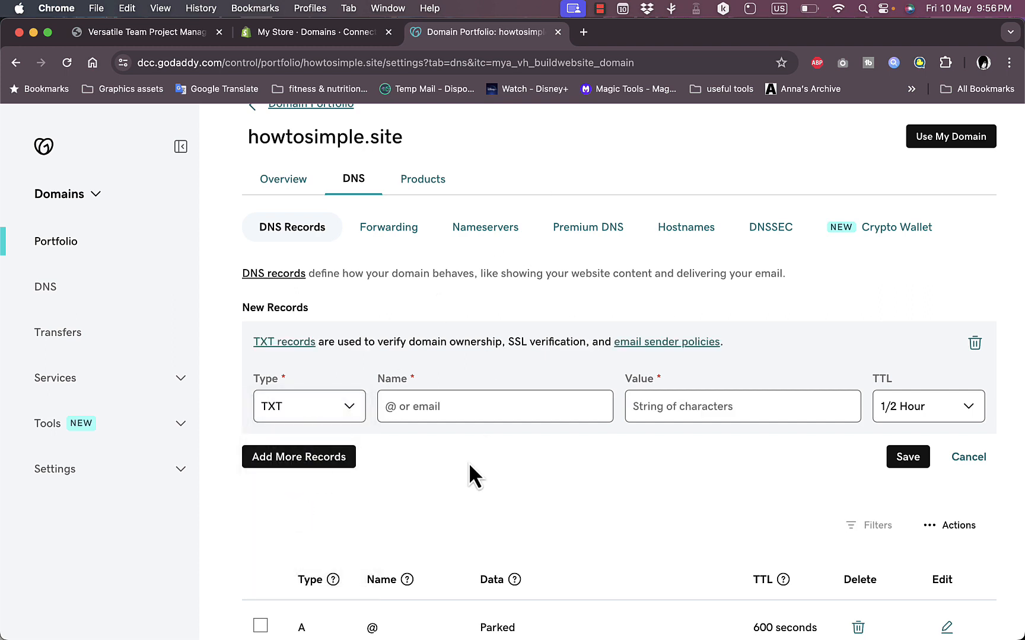
{"action": "left_click", "coordinate": [465, 409]}
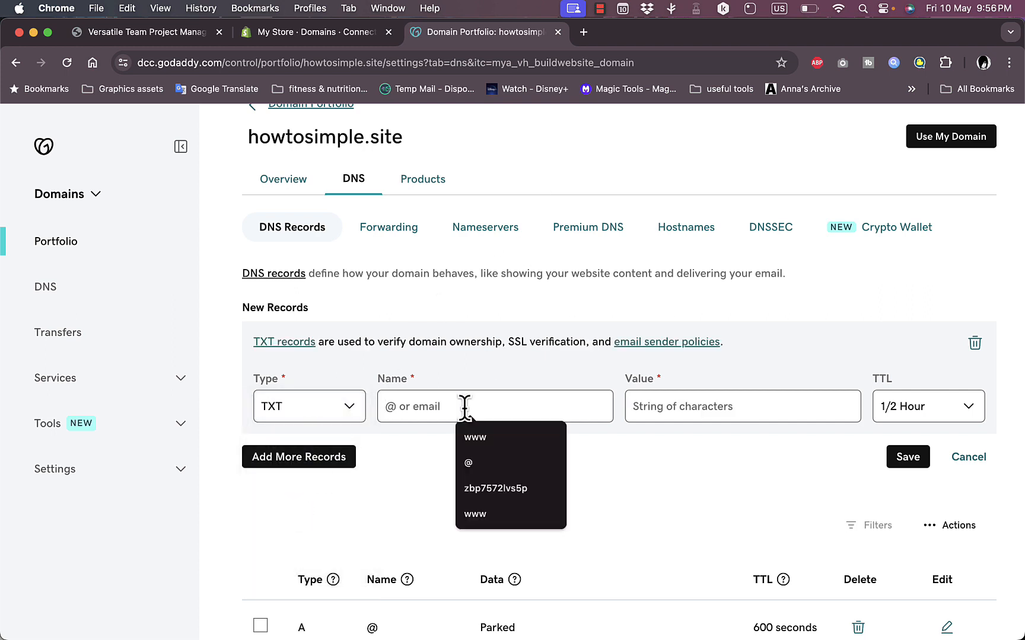
{"action": "key", "text": "super+v"}
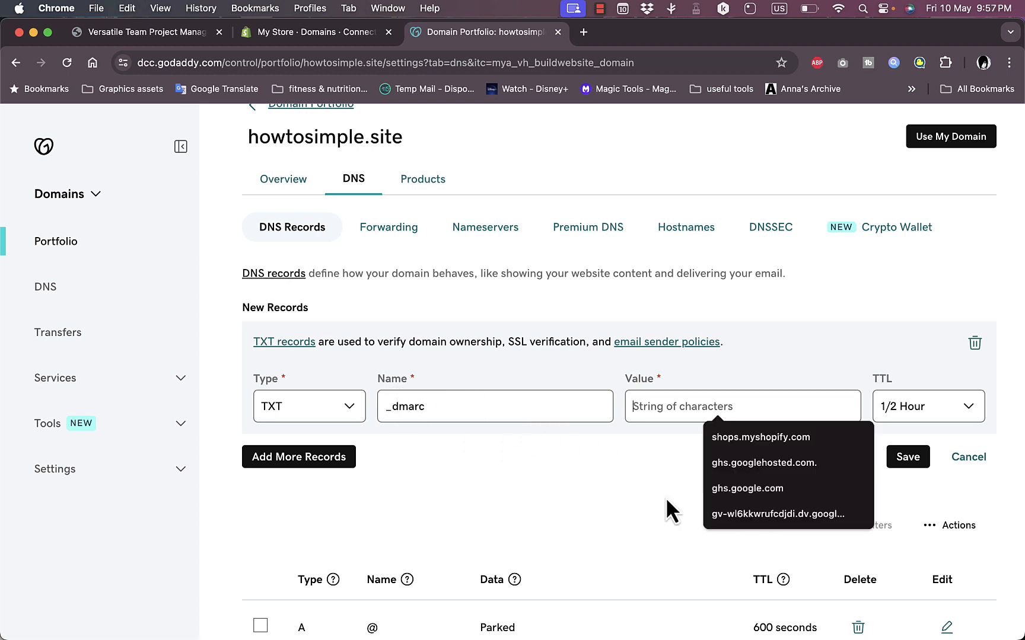
Fill the TXT record's value with v=DMARC1; p=none; rua=mailto: followed by the placeholder e-mail address
{"action": "left_click", "coordinate": [665, 497]}
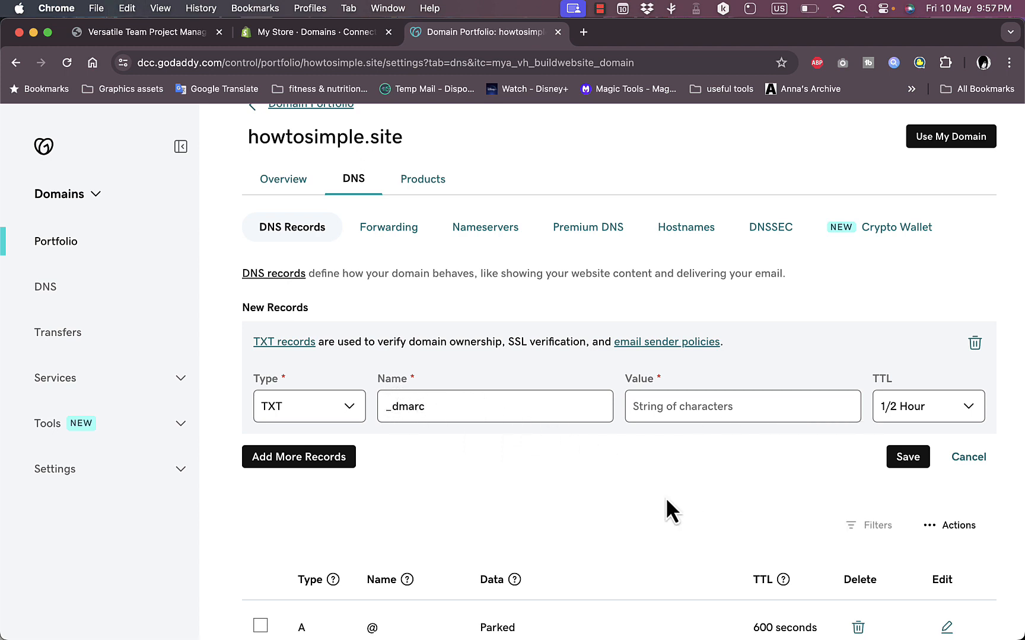
{"action": "left_click", "coordinate": [651, 416]}
{"action": "key", "text": "super+v"}
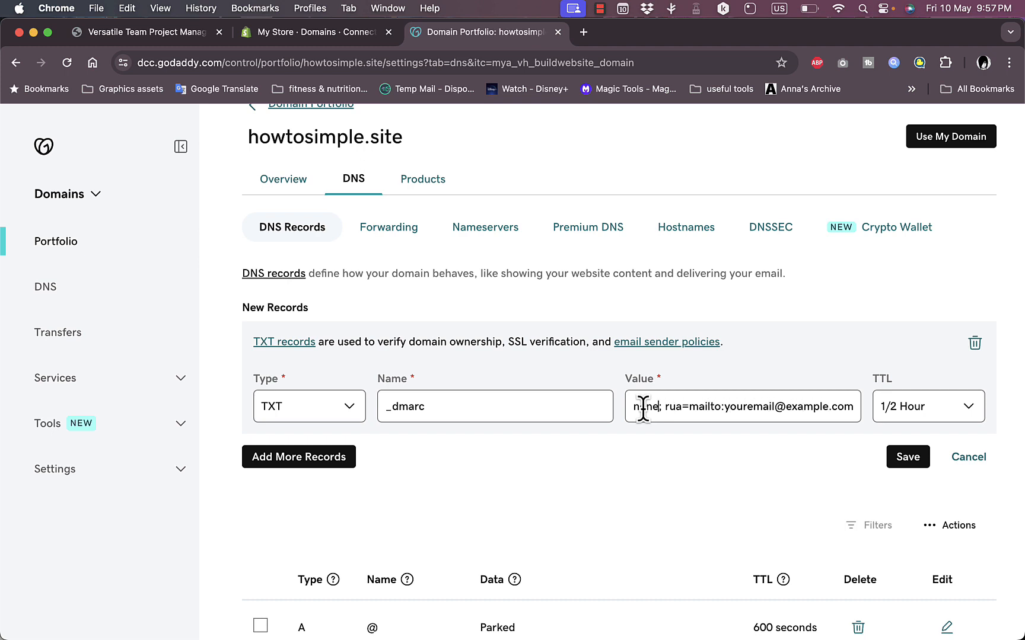
Review the full DMARC policy text in the value of the _dmarc record
{"action": "key", "text": "Left"}
{"action": "key", "text": "Left"}
{"action": "key", "text": "Left"}
{"action": "key", "text": "Left"}
{"action": "key", "text": "Left"}
{"action": "key", "text": "Left"}
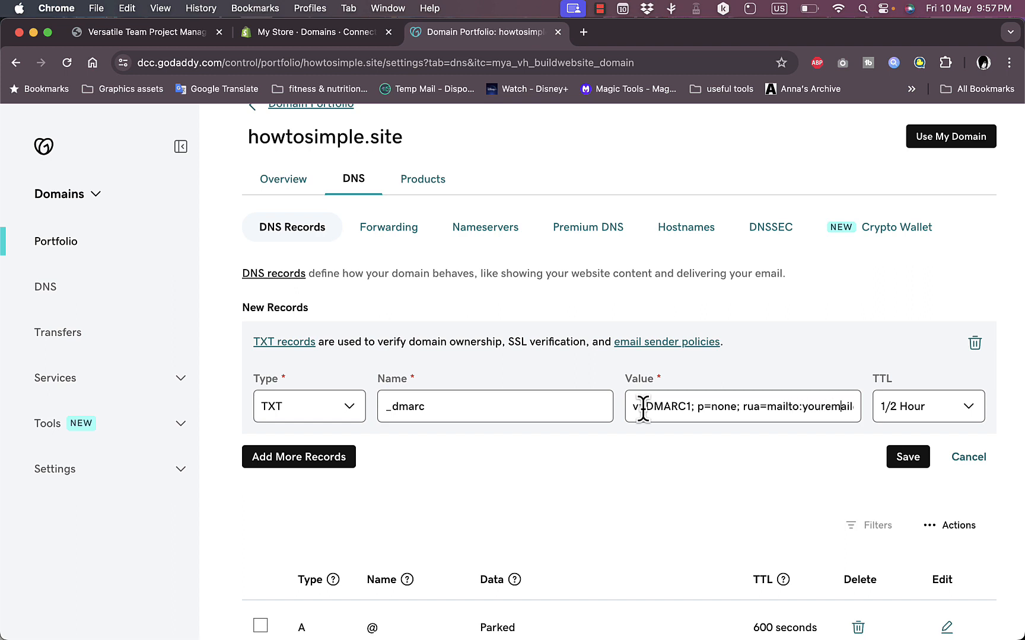
{"action": "key", "text": "Right"}
{"action": "key", "text": "Right"}
{"action": "key", "text": "Right"}
{"action": "key", "text": "Right"}
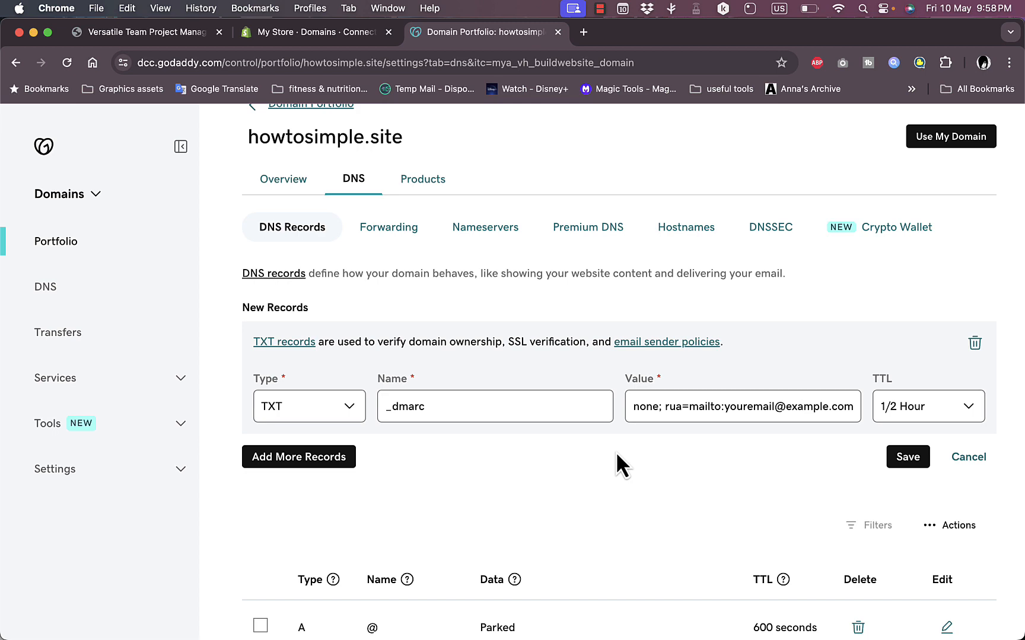
Switch to Shopify and close the store settings to return to the admin home page
{"action": "left_click", "coordinate": [297, 37]}
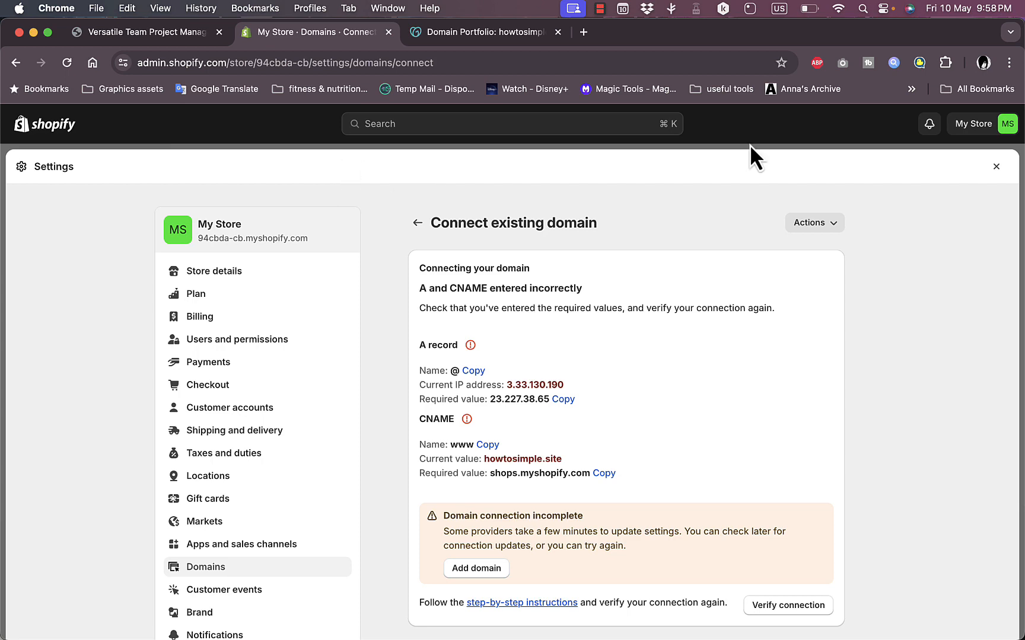
{"action": "left_click", "coordinate": [996, 168]}
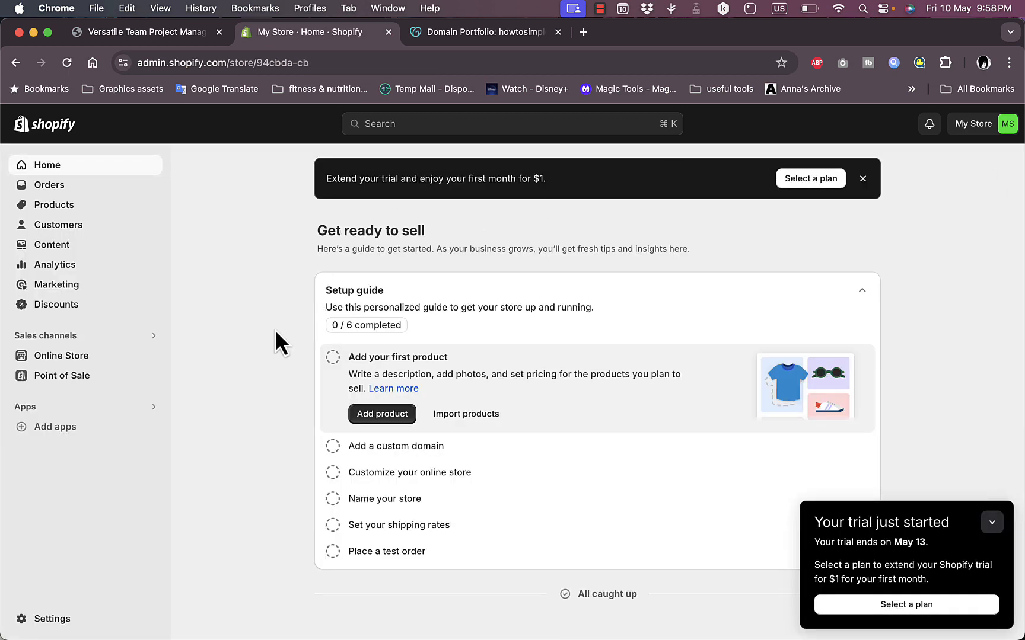
Return to GoDaddy and highlight the placeholder e-mail address in the _dmarc record's value
{"action": "left_click", "coordinate": [480, 36]}
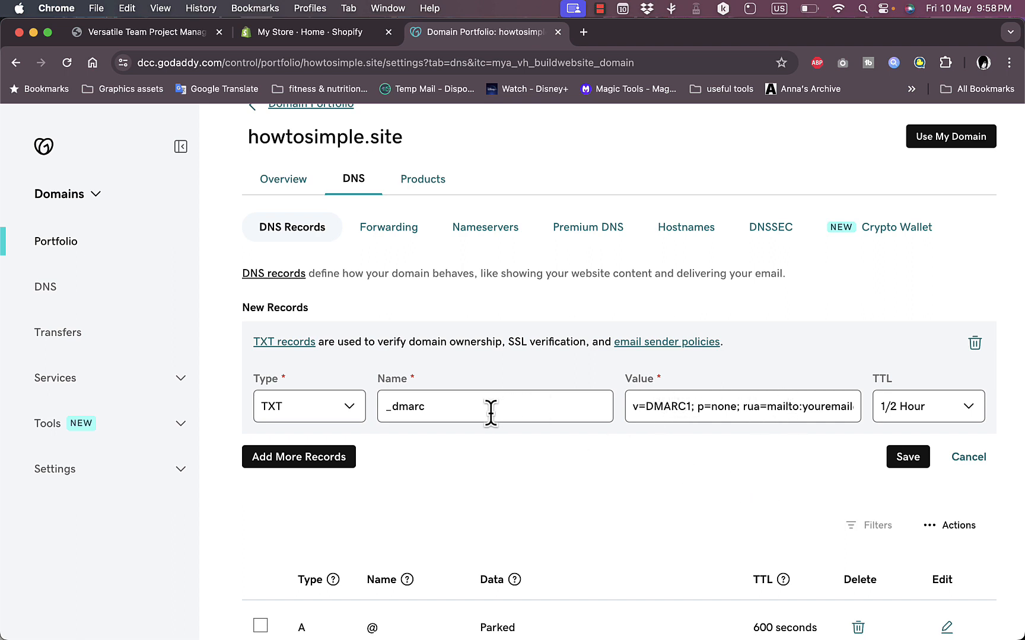
{"action": "left_click", "coordinate": [804, 408]}
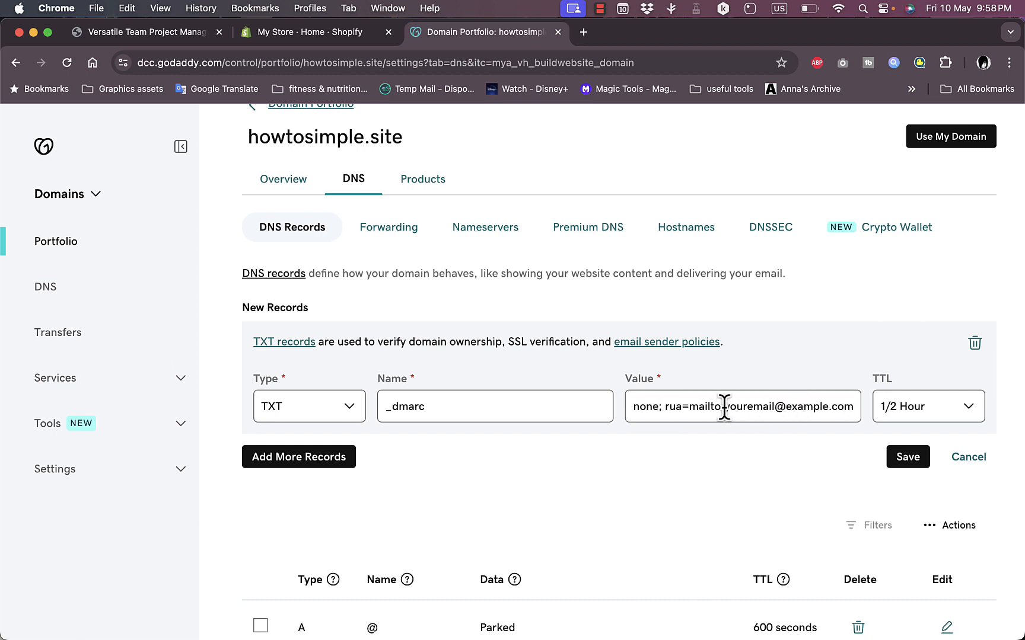
{"action": "left_click_drag", "start_coordinate": [724, 408], "coordinate": [825, 410]}
{"action": "left_click", "coordinate": [827, 409]}
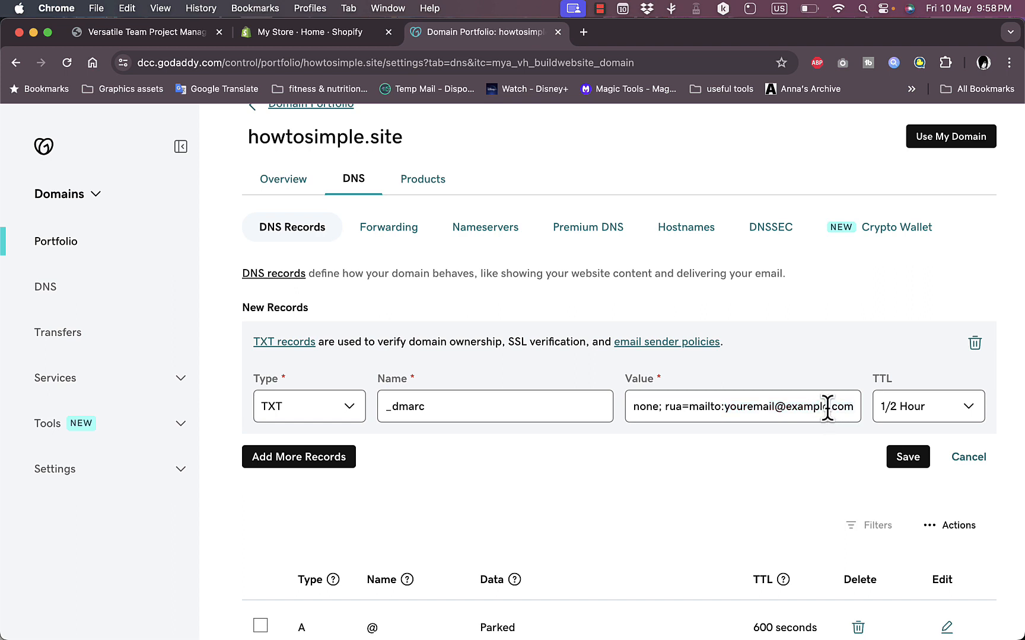